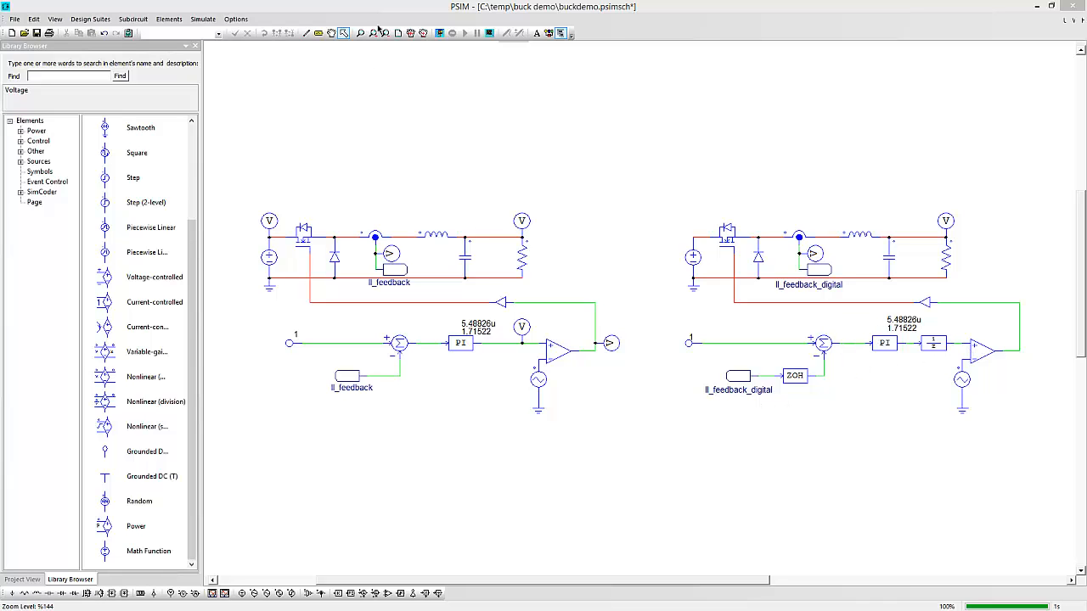
- Run the closed-loop simulation and add the iL_closed_digital curve to the iL_closed plot
{"action": "left_click", "coordinate": [465, 32]}
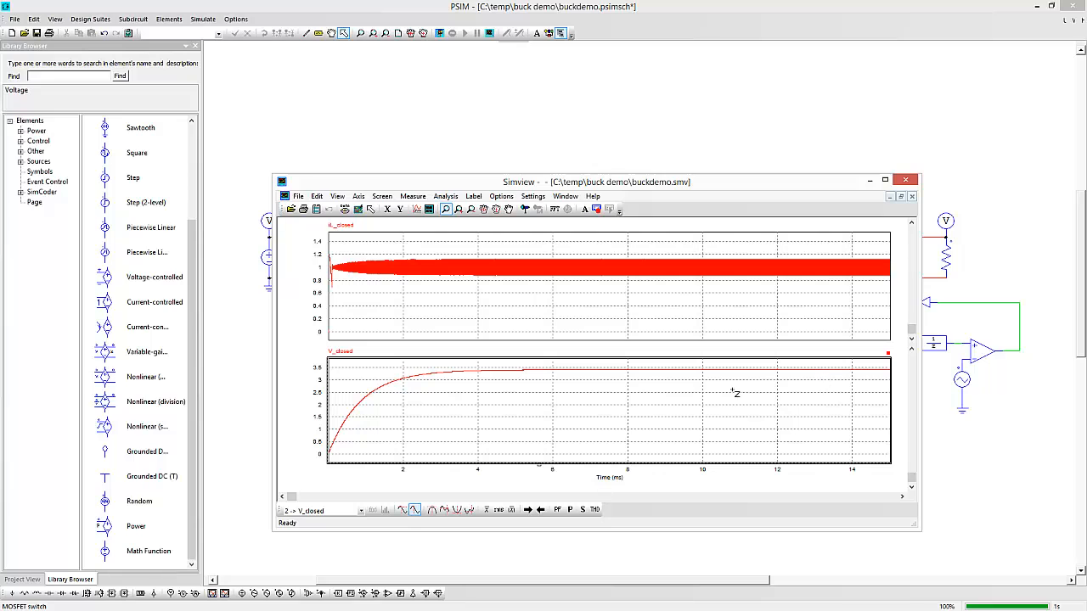
{"action": "left_click", "coordinate": [461, 327]}
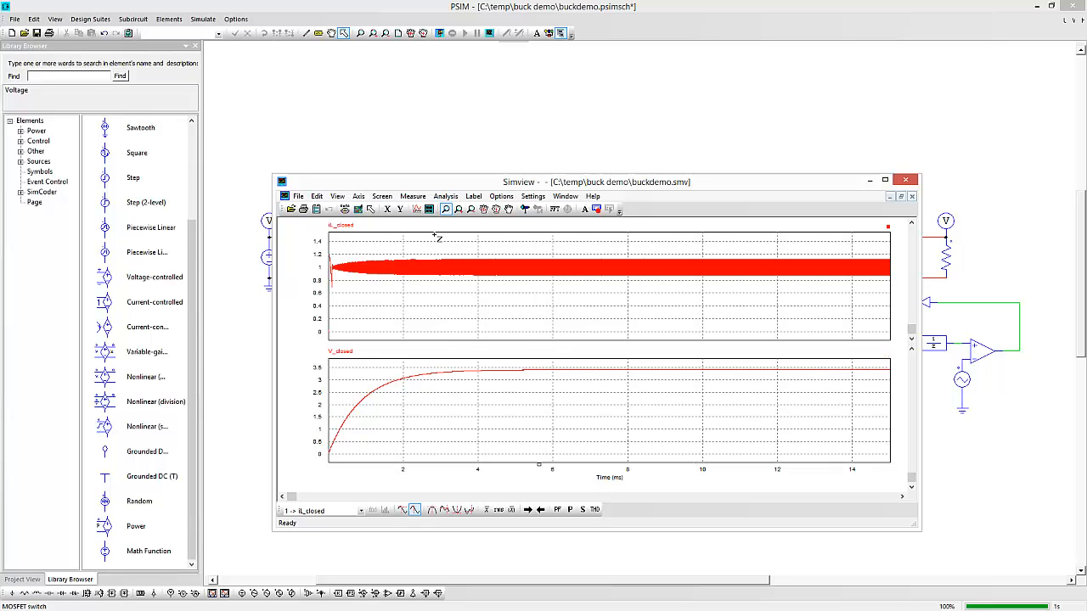
{"action": "left_click", "coordinate": [417, 210]}
{"action": "double_click", "coordinate": [474, 285]}
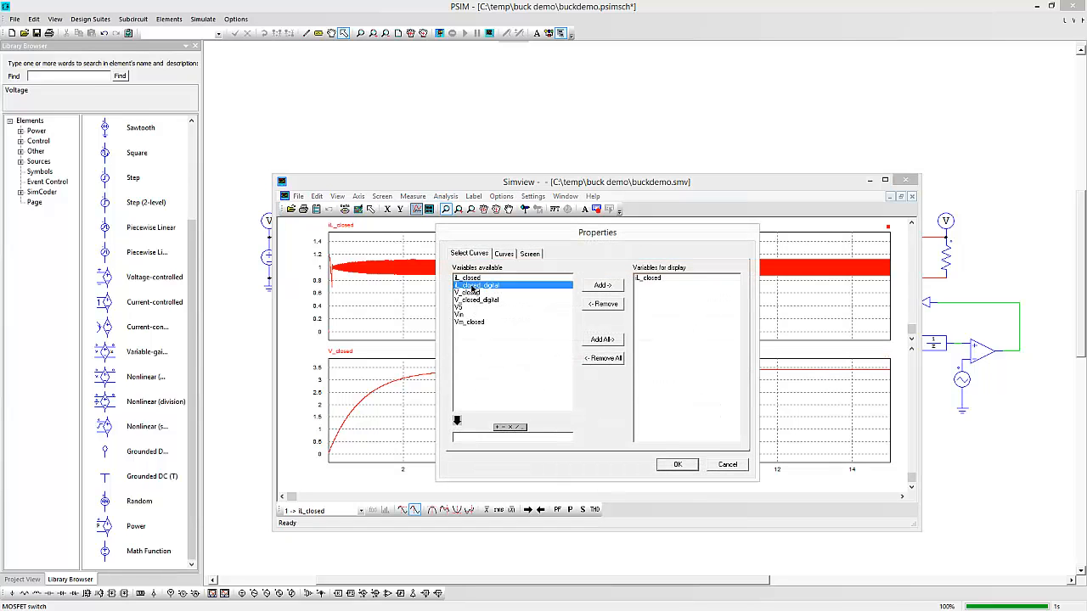
{"action": "left_click", "coordinate": [676, 468]}
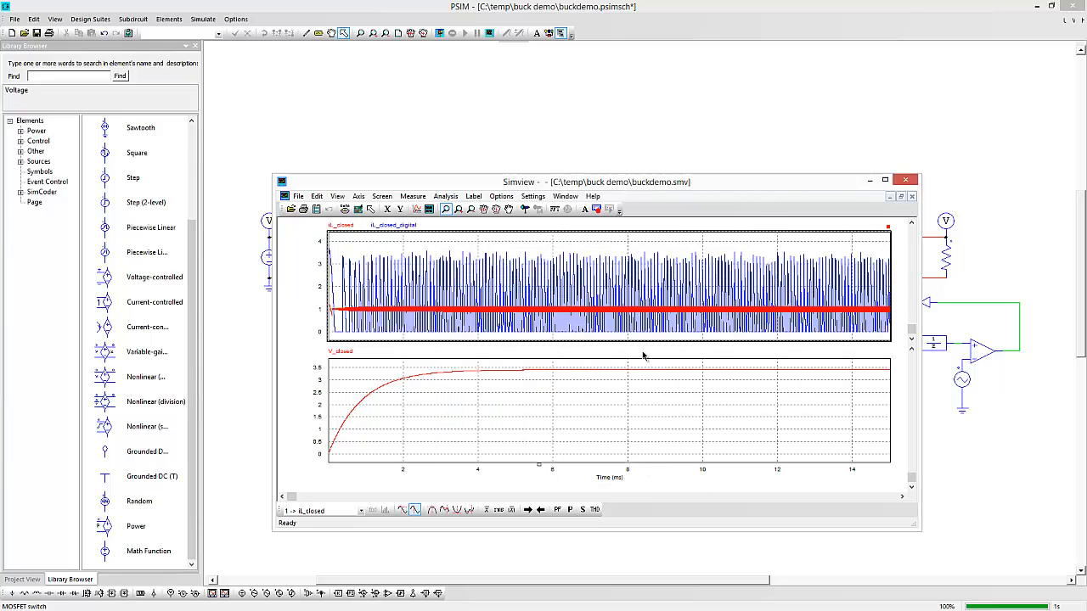
- Add the V_closed_digital curve to the V_closed plot
{"action": "left_click", "coordinate": [470, 401]}
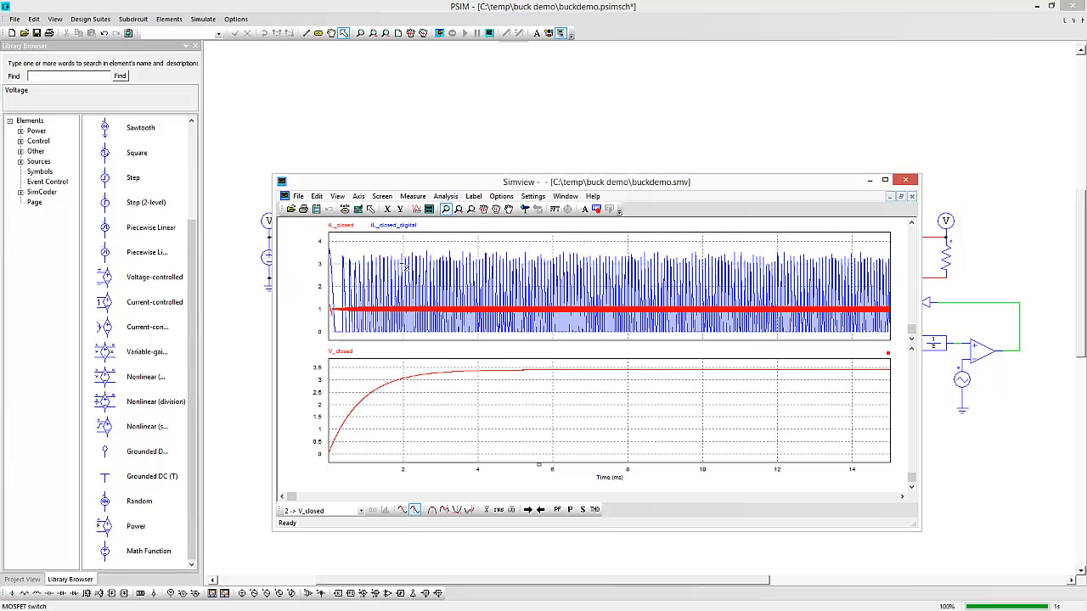
{"action": "left_click", "coordinate": [416, 209]}
{"action": "double_click", "coordinate": [482, 301]}
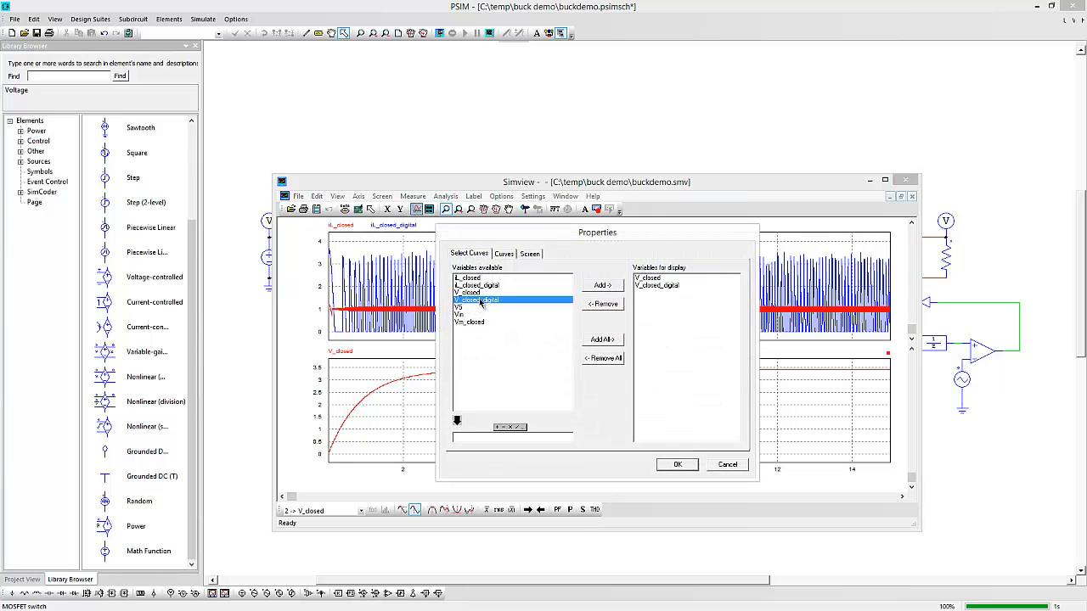
{"action": "left_click", "coordinate": [689, 467]}
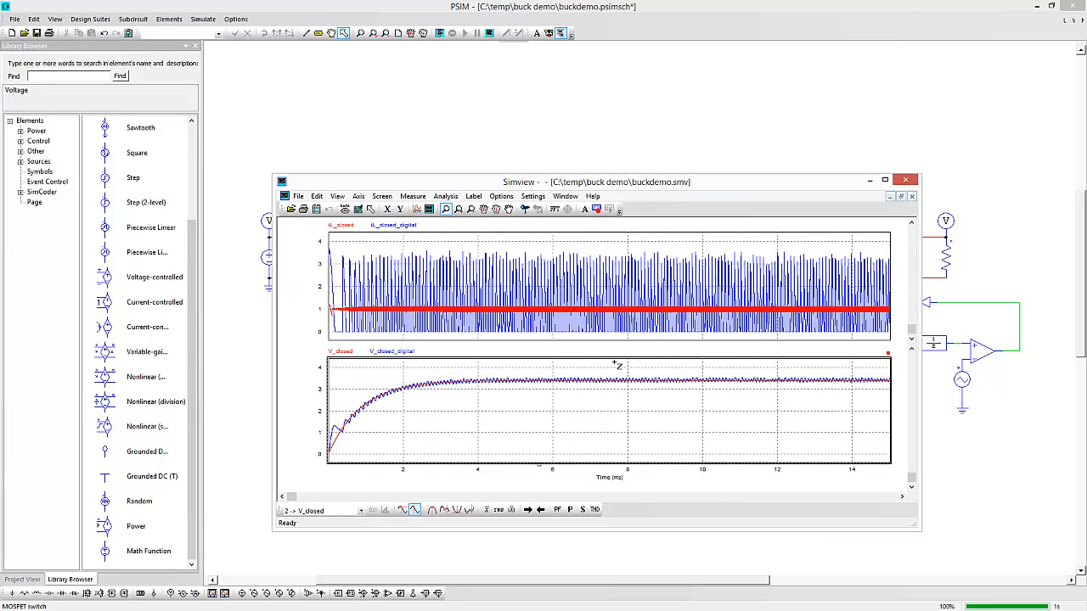
- Zoom in on the waveforms between about 6.45 and 7.8 ms and move the results window below the power stages
{"action": "left_click_drag", "start_coordinate": [571, 249], "coordinate": [624, 341]}
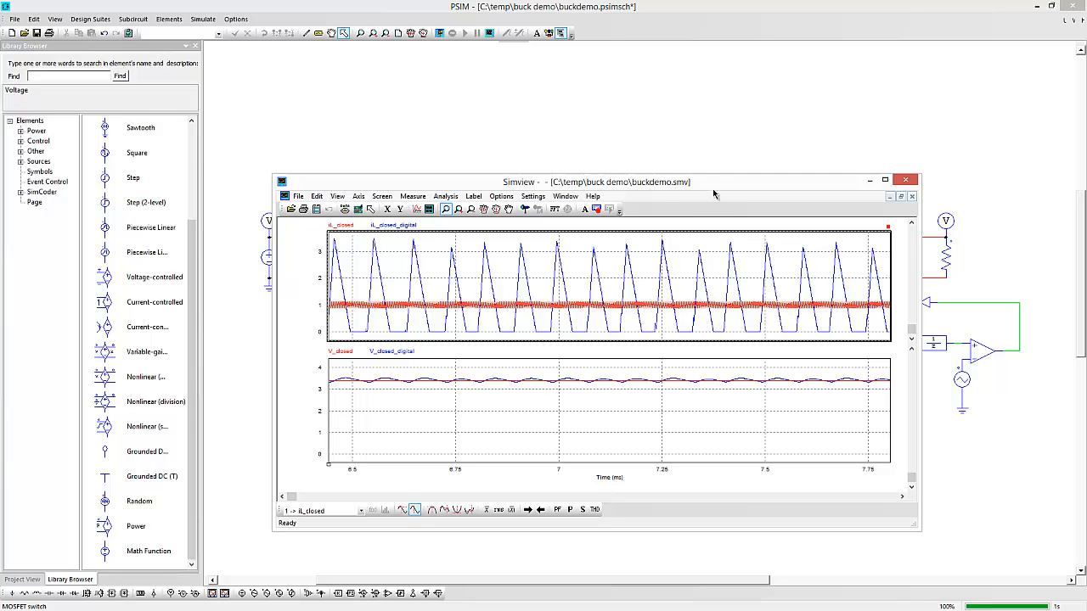
{"action": "left_click_drag", "start_coordinate": [713, 194], "coordinate": [703, 390]}
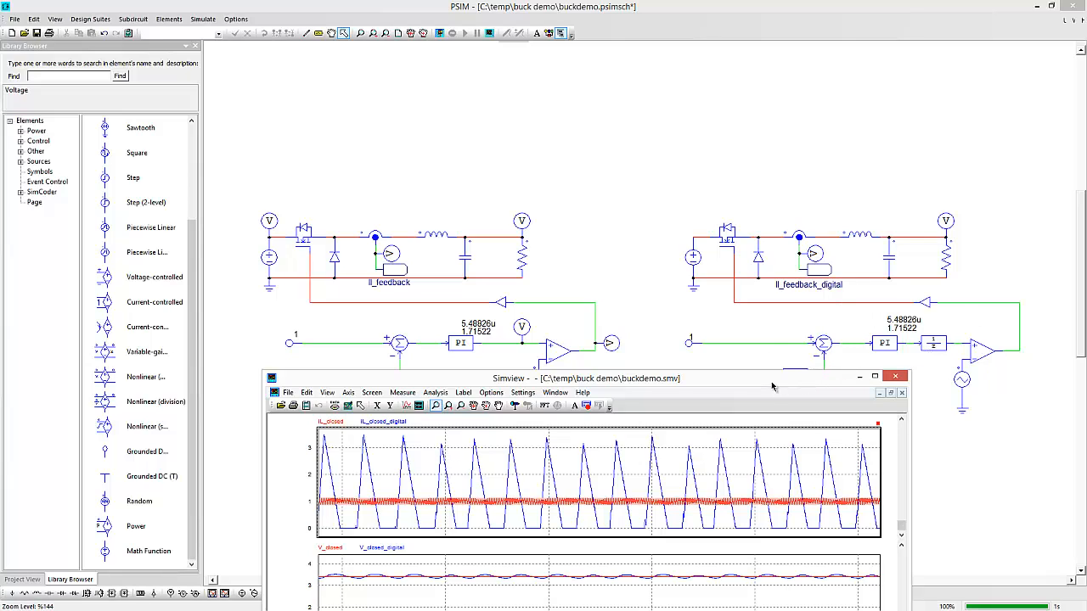
{"action": "left_click_drag", "start_coordinate": [772, 382], "coordinate": [773, 392]}
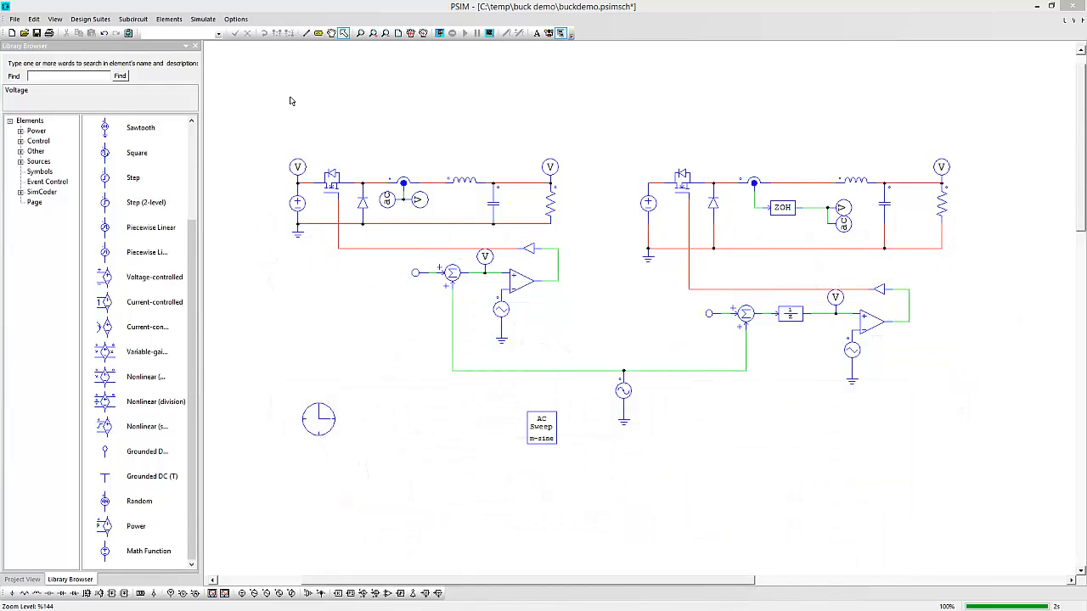
- Examine the analog and digital open-loop buck circuits, including the 1/z delay block in the digital one
{"action": "left_click_drag", "start_coordinate": [255, 106], "coordinate": [611, 308]}
{"action": "left_click_drag", "start_coordinate": [674, 456], "coordinate": [612, 366]}
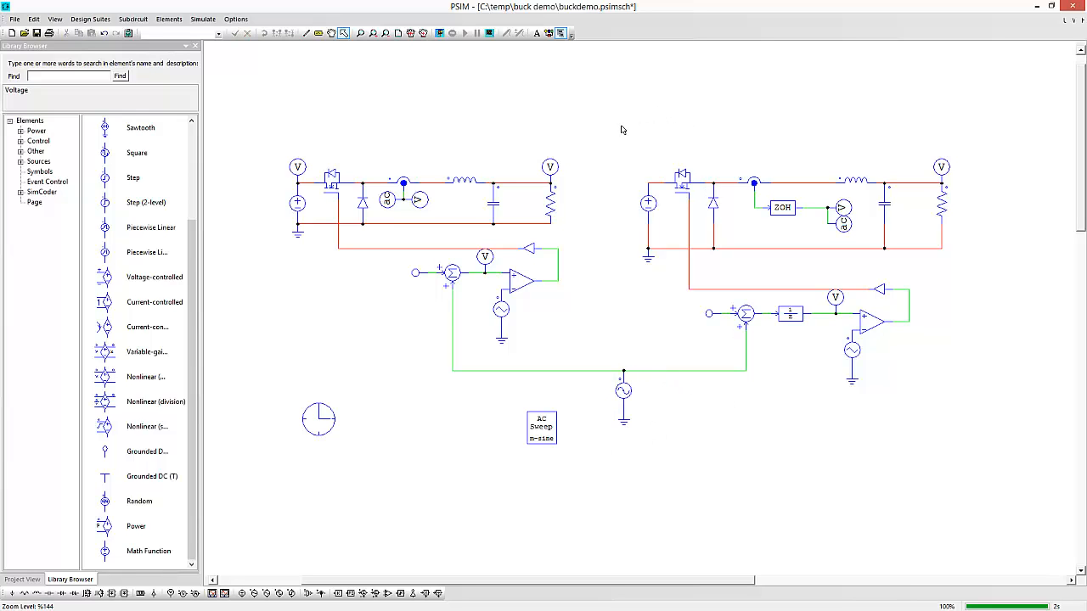
{"action": "left_click_drag", "start_coordinate": [621, 117], "coordinate": [979, 350]}
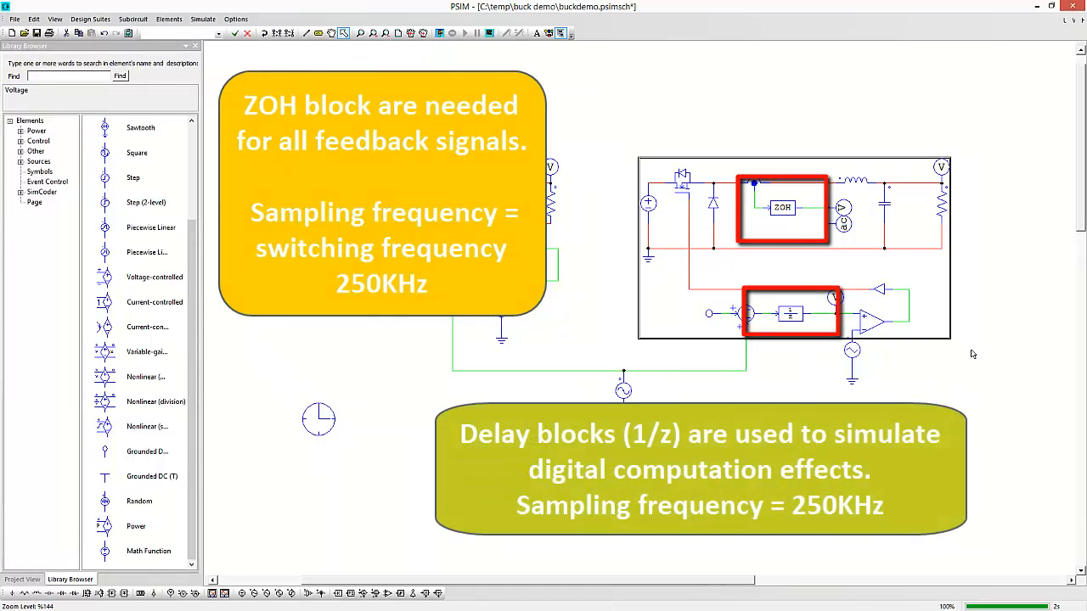
{"action": "left_click", "coordinate": [972, 354]}
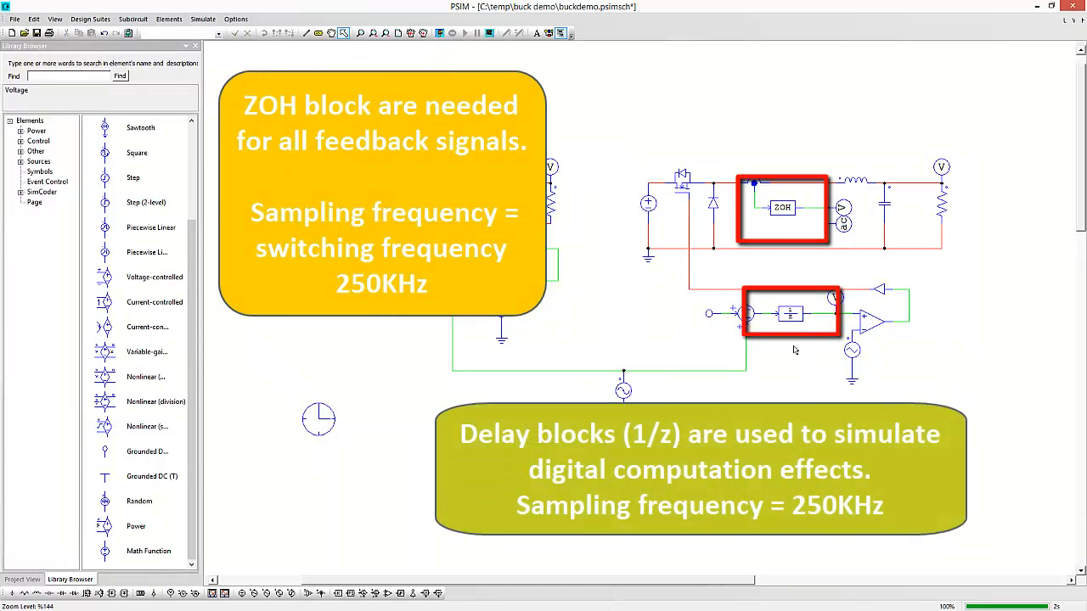
{"action": "left_click", "coordinate": [791, 316]}
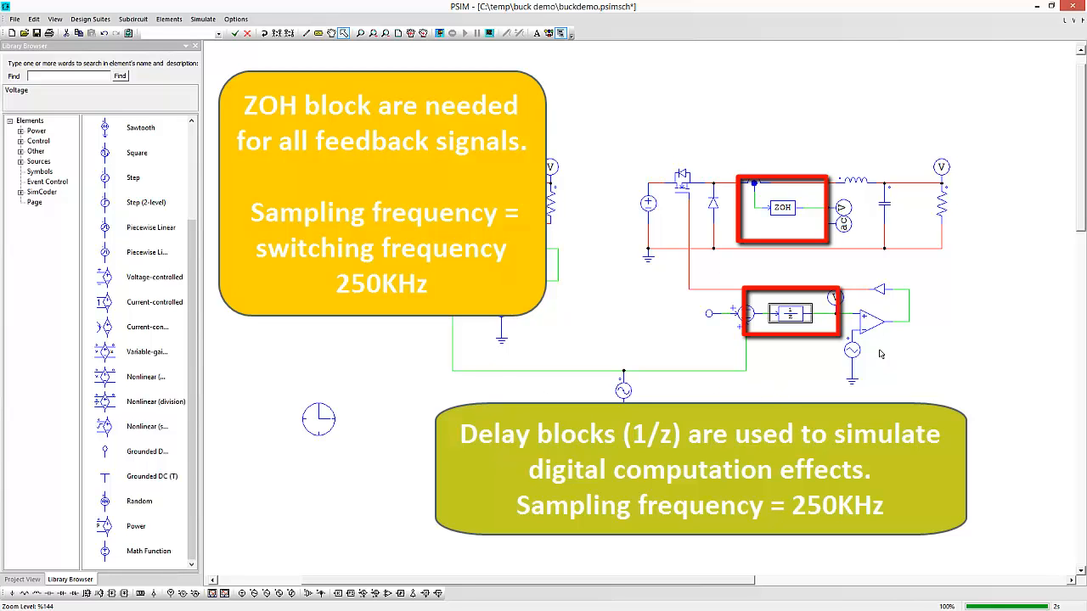
- Review the multisine AC Sweep block's parameters and run the sweep to plot the amplitude and phase responses of both circuits
{"action": "left_click", "coordinate": [541, 428]}
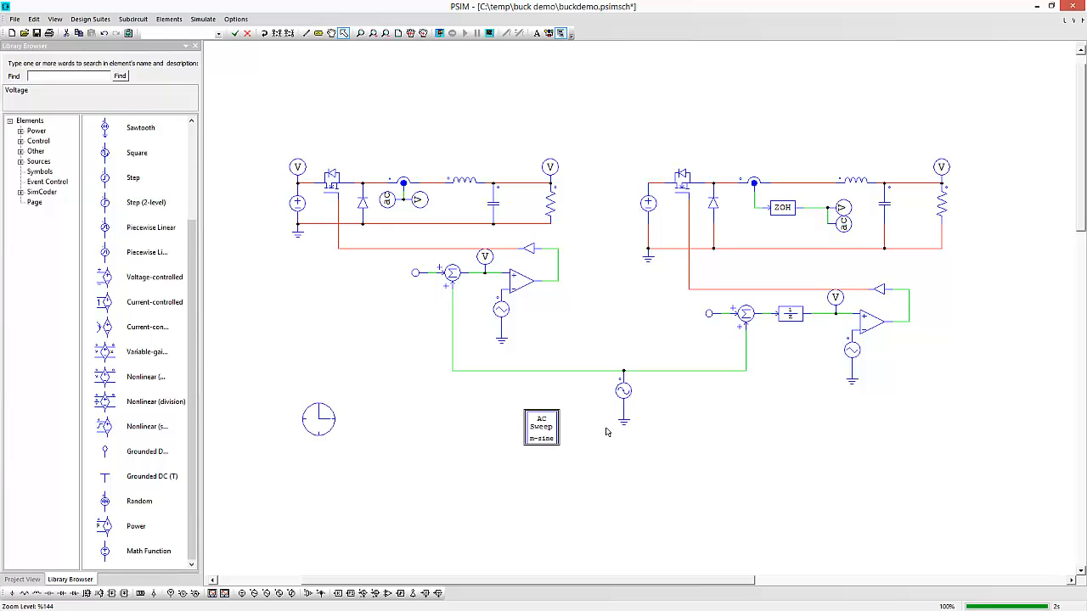
{"action": "double_click", "coordinate": [543, 434]}
{"action": "left_click_drag", "start_coordinate": [162, 81], "coordinate": [596, 159]}
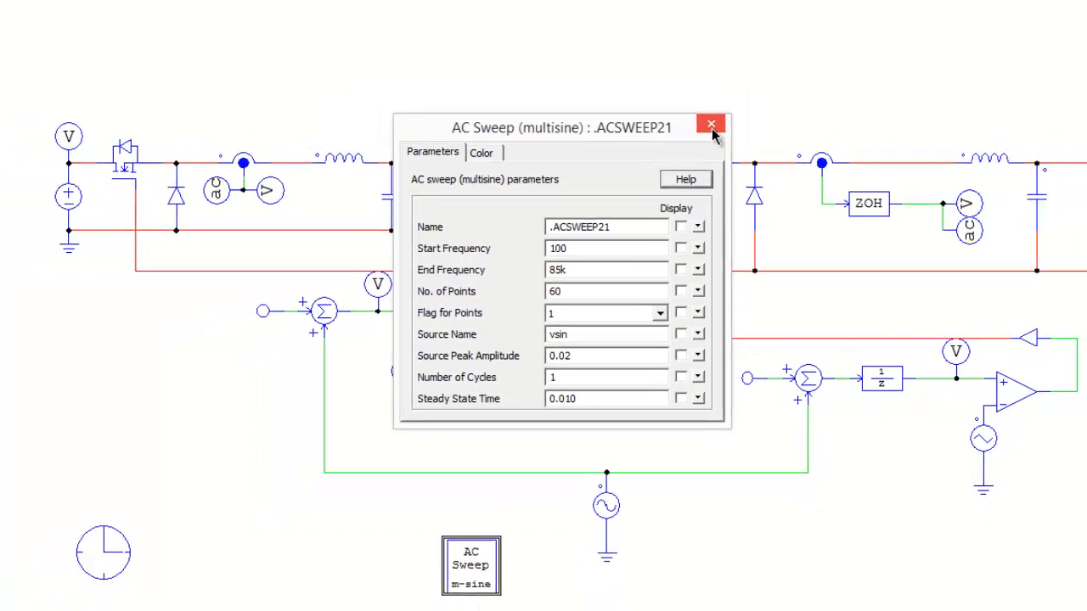
{"action": "left_click", "coordinate": [711, 128]}
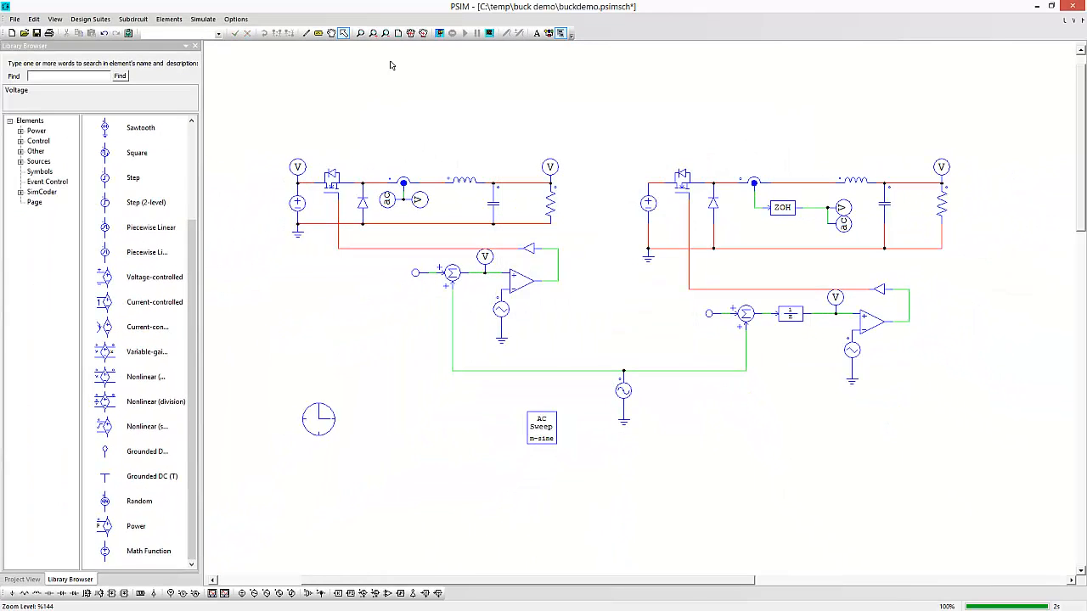
{"action": "left_click", "coordinate": [439, 33]}
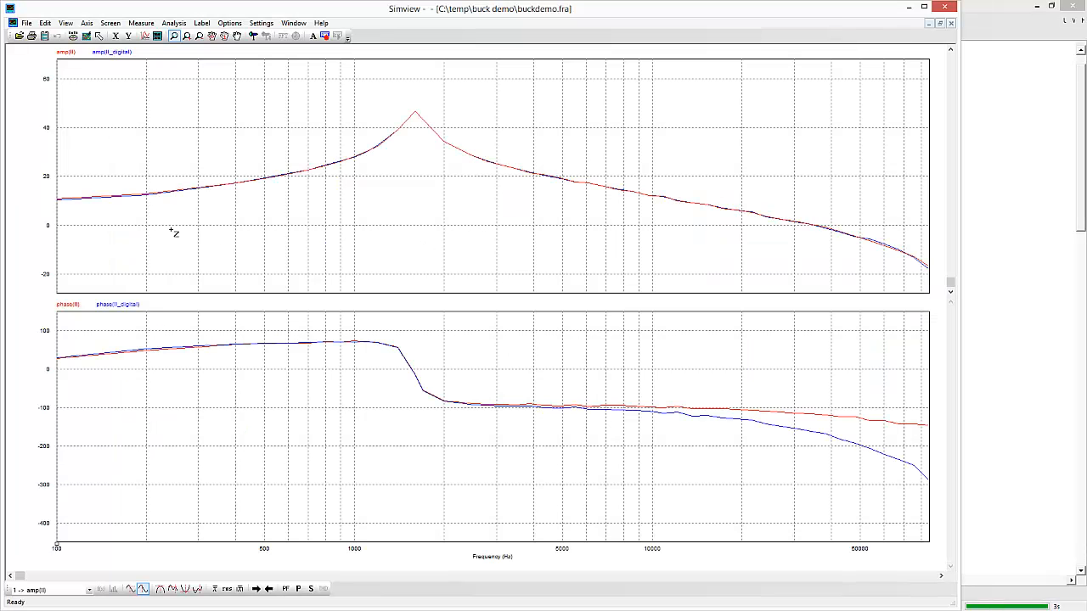
{"action": "left_click_drag", "start_coordinate": [606, 9], "coordinate": [660, 12]}
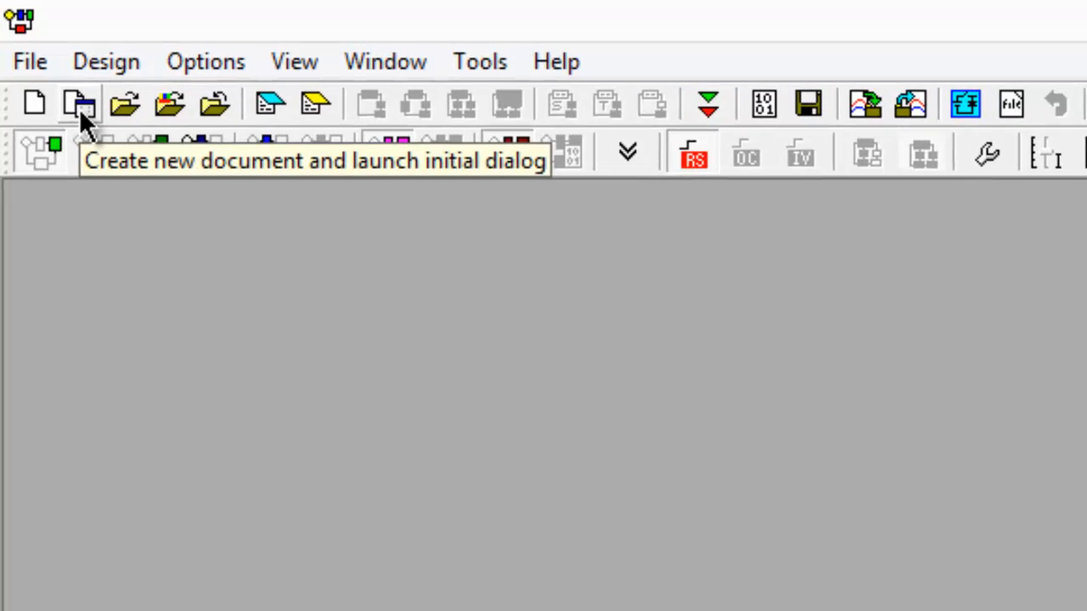
- Switch to SmartCtrl and start a generic topology design from imported frequency response data, using the current mode controlled option
{"action": "left_click", "coordinate": [79, 109]}
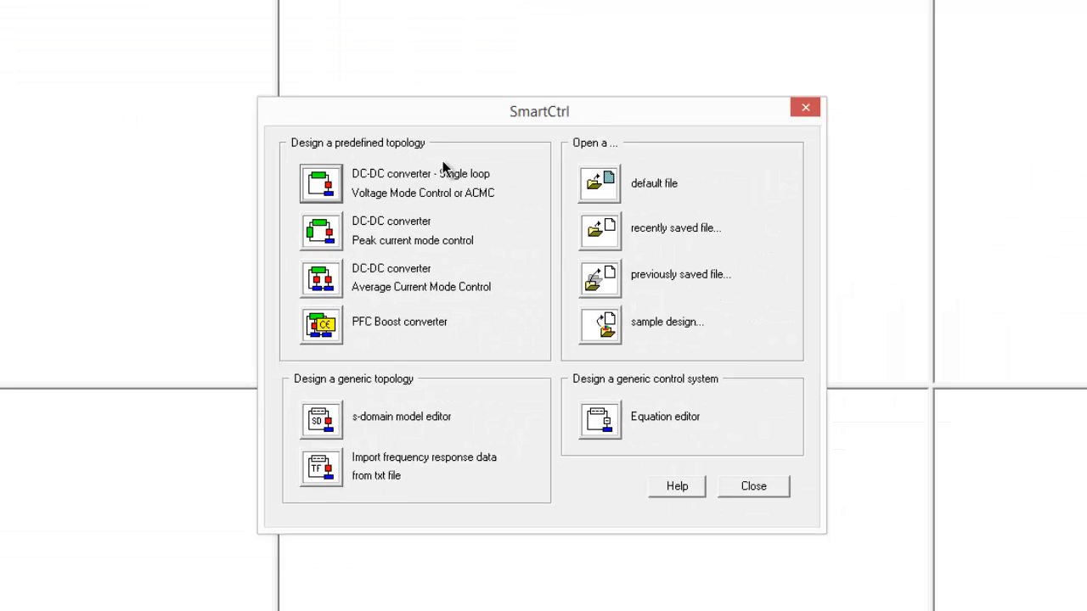
{"action": "left_click", "coordinate": [327, 478]}
{"action": "left_click", "coordinate": [435, 343]}
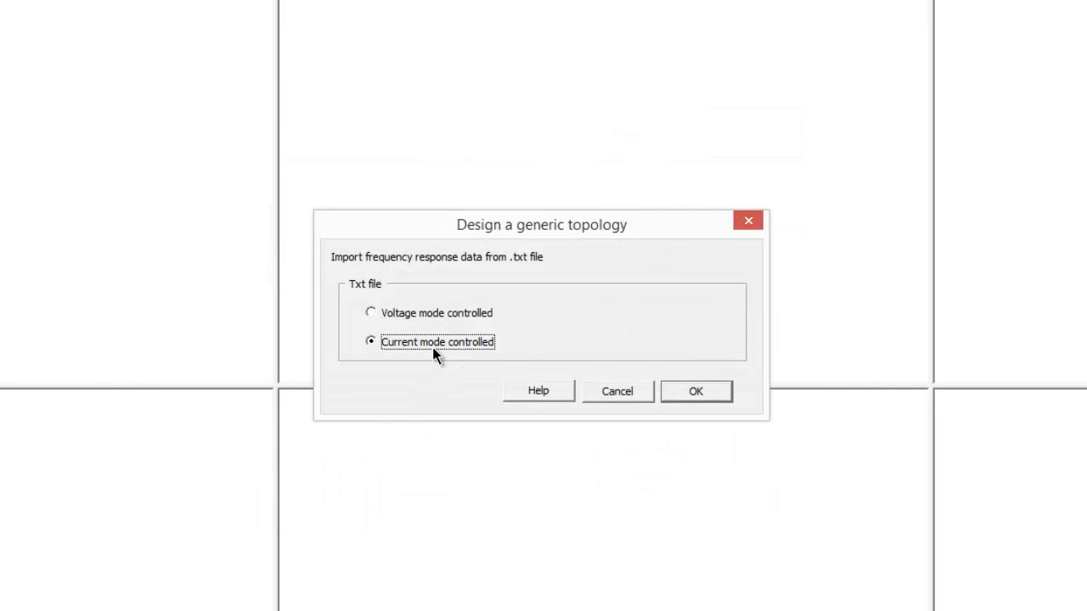
{"action": "left_click", "coordinate": [721, 392]}
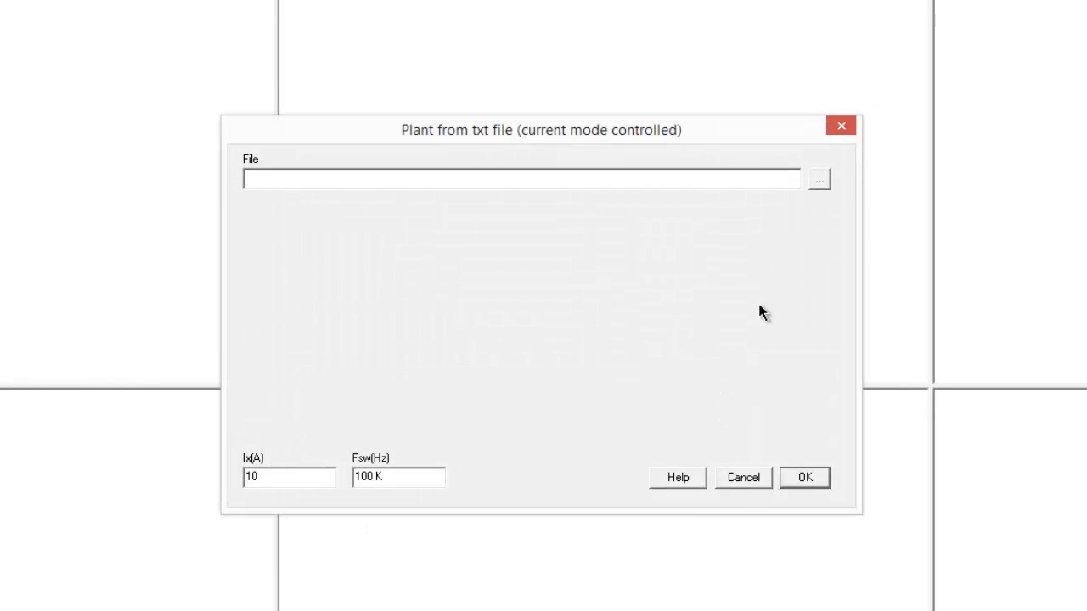
- Load current_digital.fra from the buck demo folder as the plant's frequency response data
{"action": "left_click", "coordinate": [818, 180]}
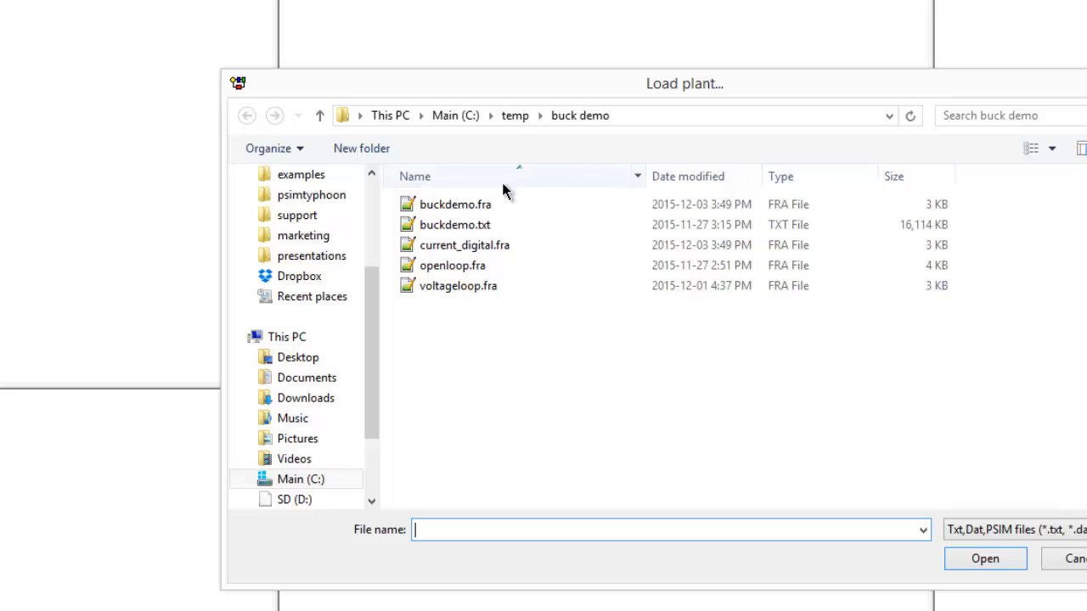
{"action": "left_click", "coordinate": [480, 246]}
{"action": "left_click", "coordinate": [985, 558]}
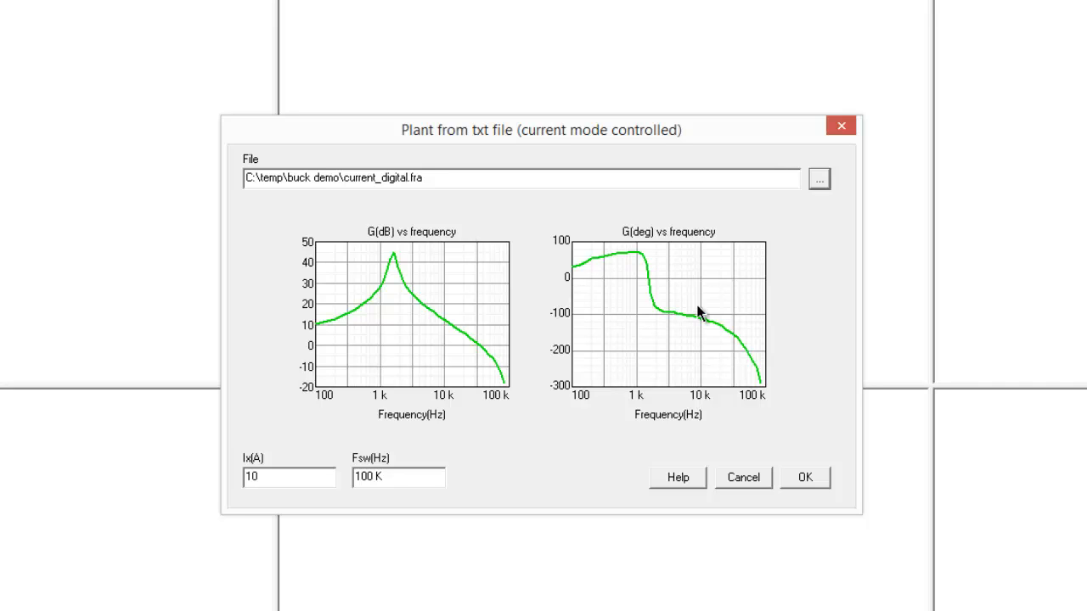
- Set the plant's switching frequency to 250k Hz and its current Ix to .782 A, and accept the plant
{"action": "left_click", "coordinate": [373, 480]}
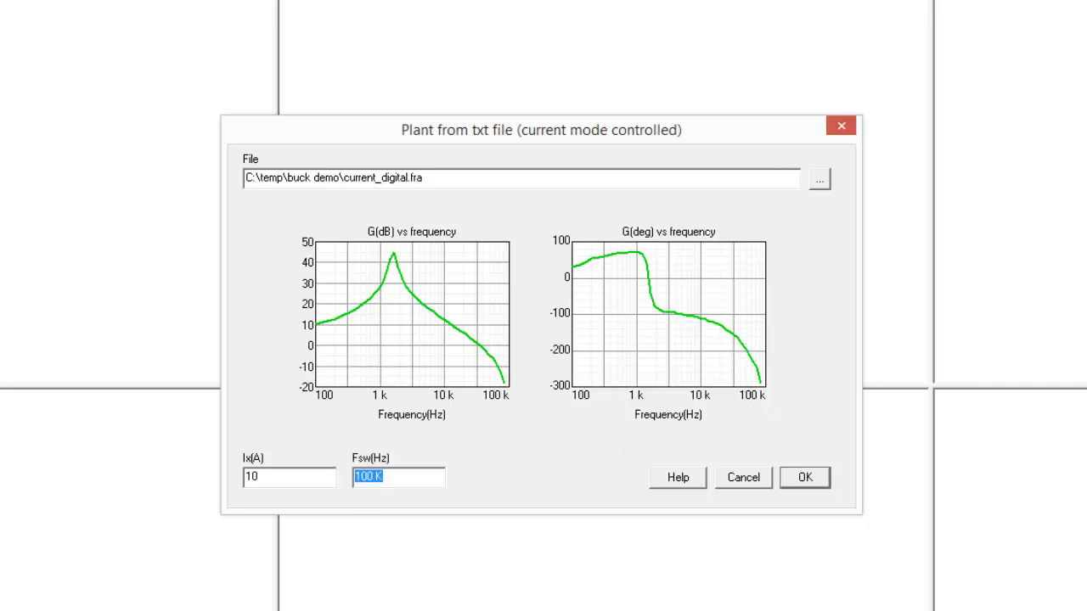
{"action": "type", "text": "250k"}
{"action": "key", "text": "shift+Tab"}
{"action": "type", "text": ".78"}
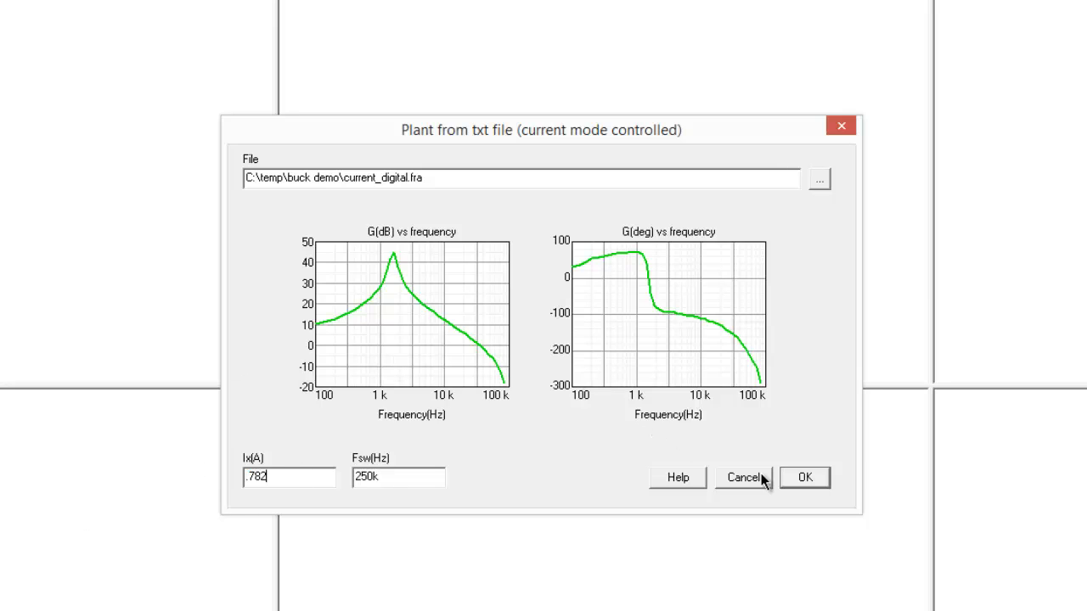
{"action": "left_click", "coordinate": [817, 475]}
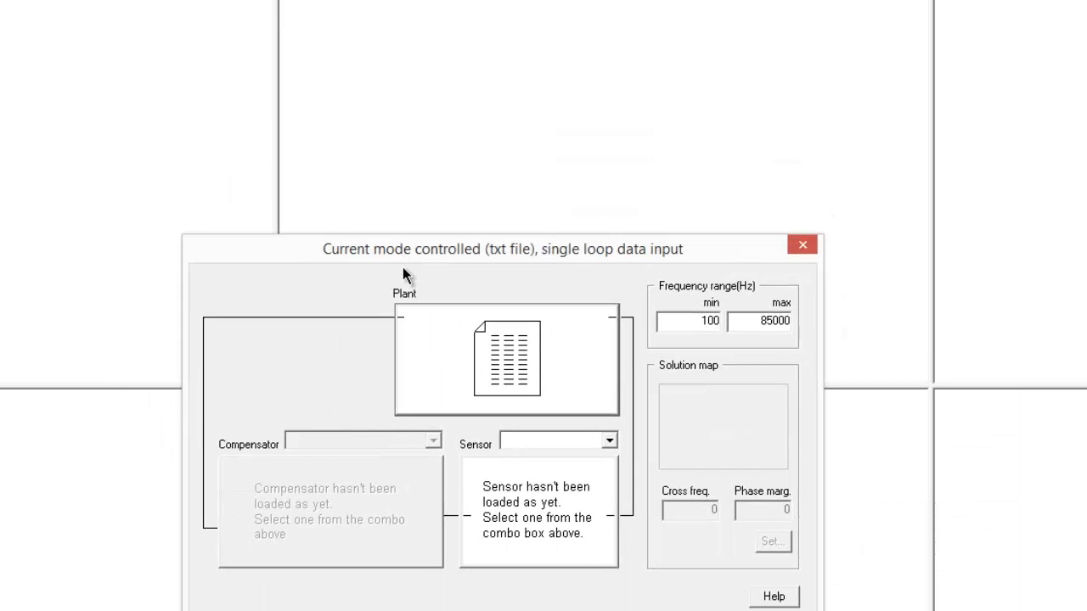
- Choose a current sensor with a gain of 1 V/A for the control loop
{"action": "left_click", "coordinate": [609, 440]}
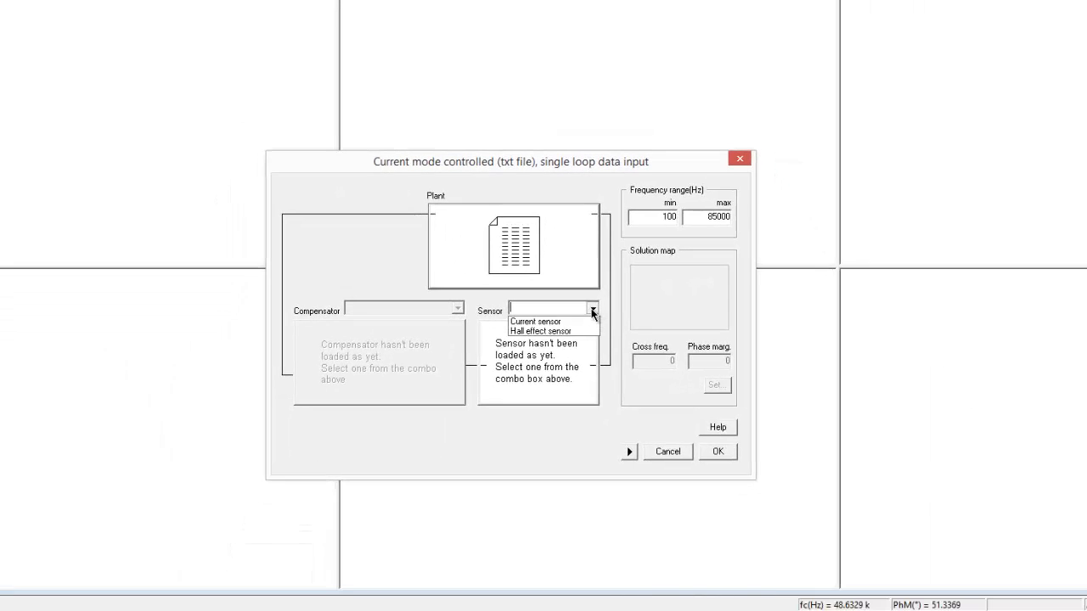
{"action": "left_click", "coordinate": [556, 322]}
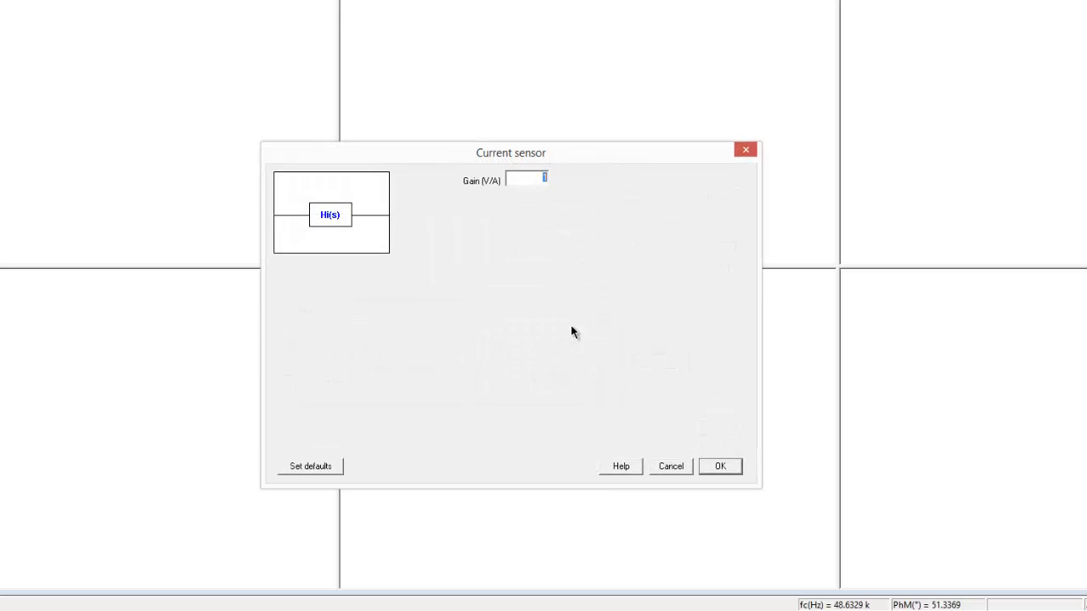
{"action": "left_click", "coordinate": [720, 466]}
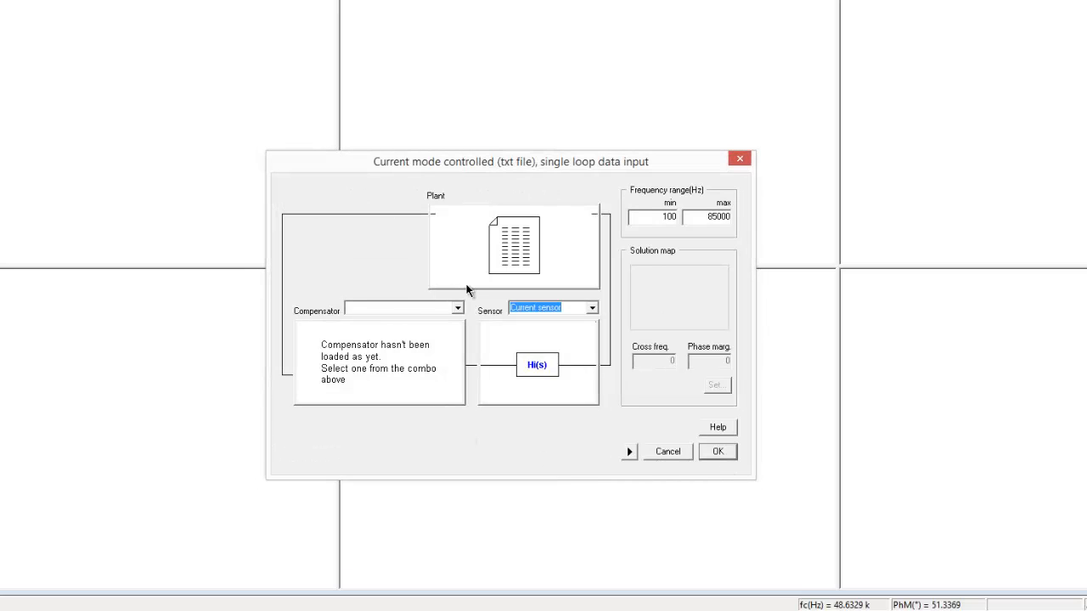
- Choose a PI compensator with Vp set to 1 V, Vv to 0 V and tr to 3.96u s
{"action": "left_click", "coordinate": [457, 309]}
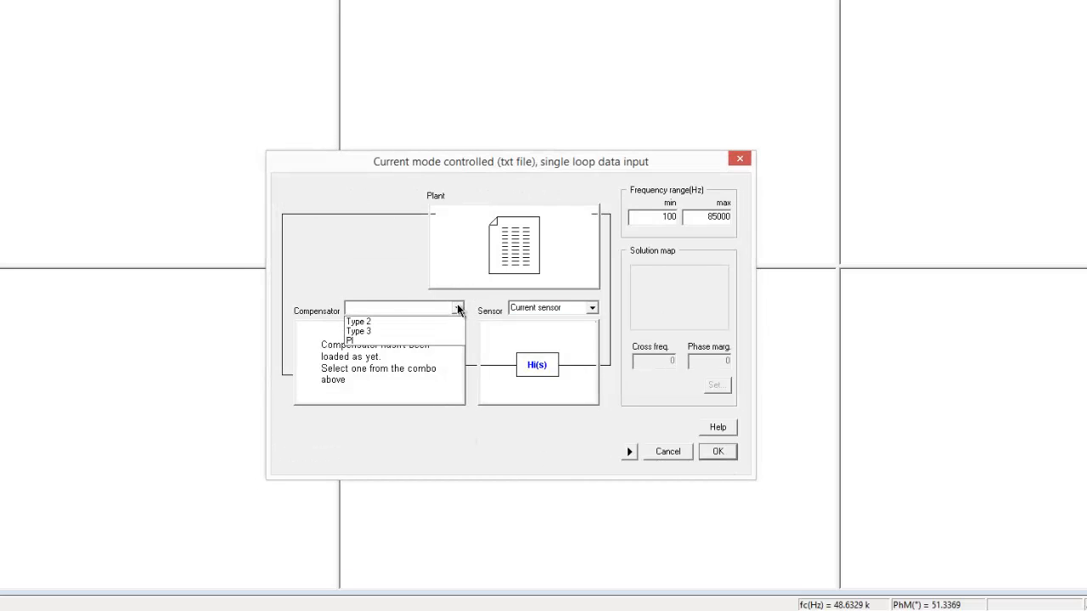
{"action": "left_click", "coordinate": [368, 340]}
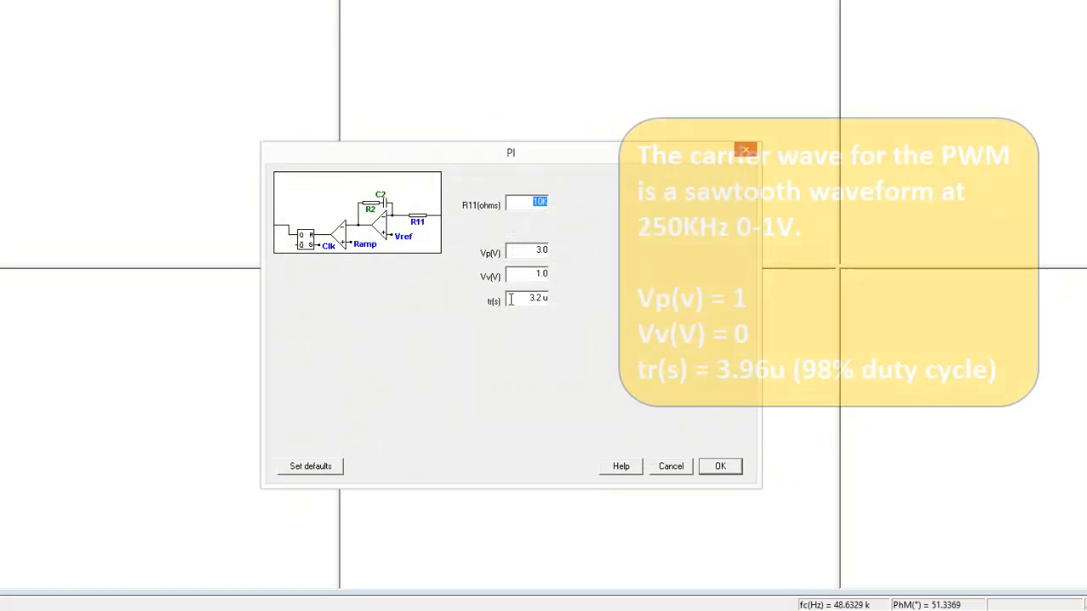
{"action": "double_click", "coordinate": [524, 249]}
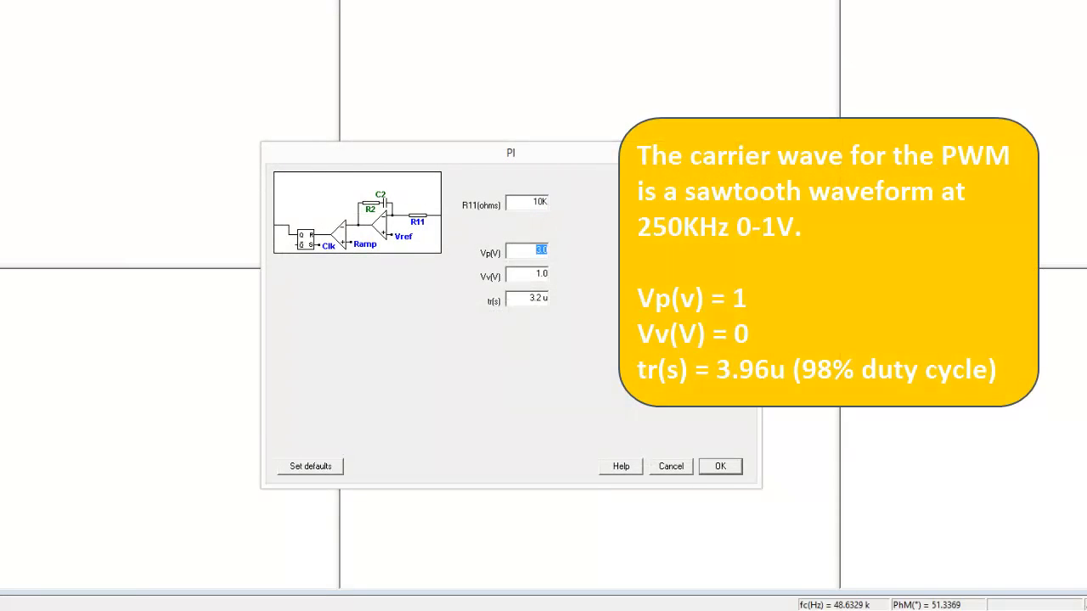
{"action": "type", "text": "1"}
{"action": "double_click", "coordinate": [535, 276]}
{"action": "type", "text": "0"}
{"action": "key", "text": "Tab"}
{"action": "type", "text": "3.96u"}
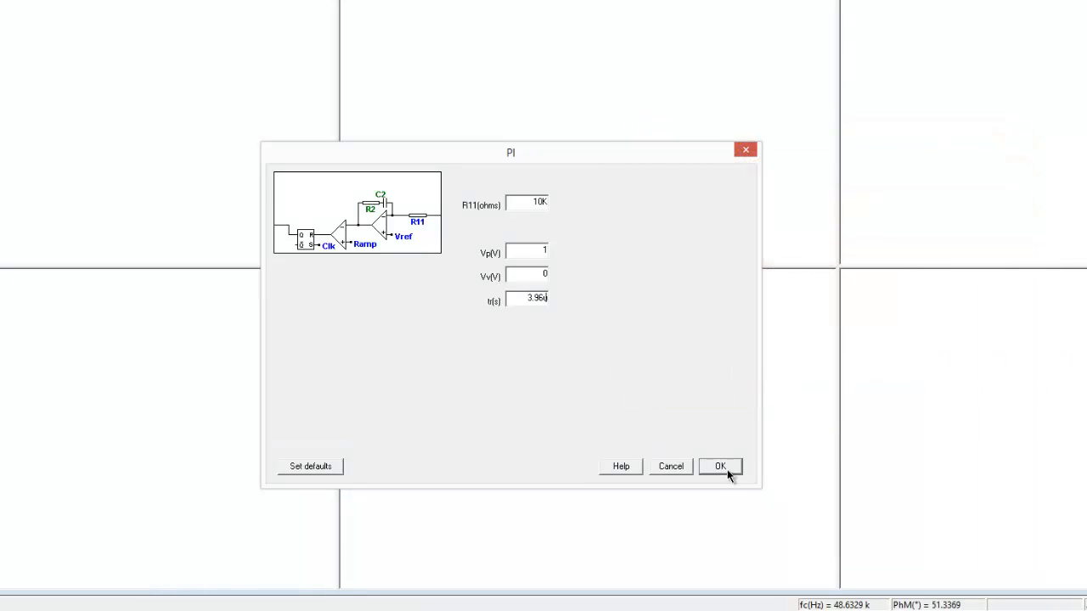
{"action": "left_click", "coordinate": [726, 470]}
- Select a cross frequency of 21877.6 Hz with a phase margin of 32° on the solution map and generate the control loop design
{"action": "left_click", "coordinate": [721, 382]}
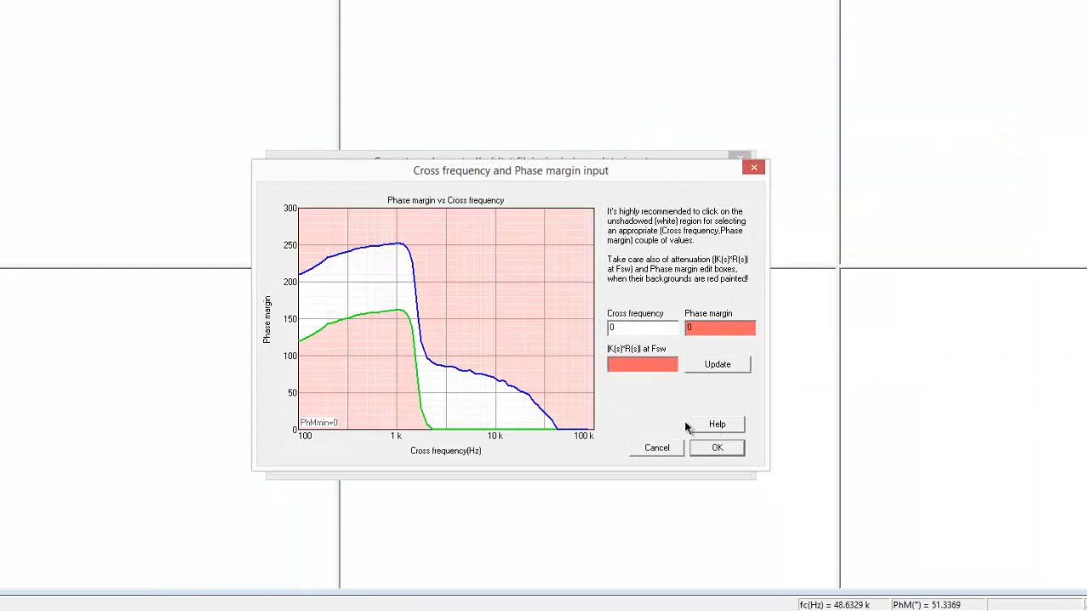
{"action": "left_click", "coordinate": [526, 406]}
{"action": "left_click", "coordinate": [717, 448]}
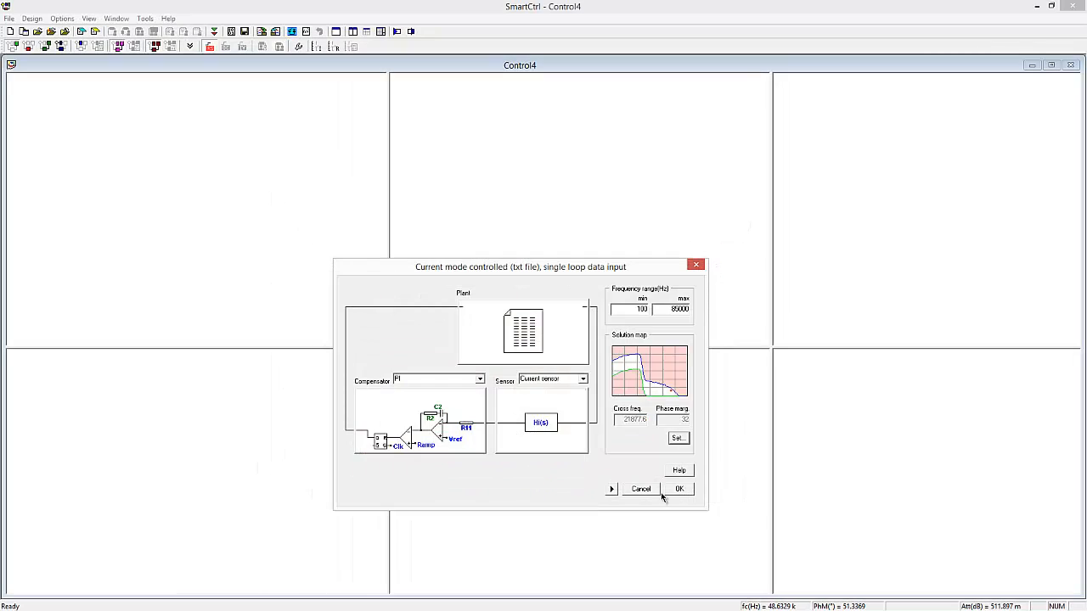
{"action": "left_click", "coordinate": [679, 489]}
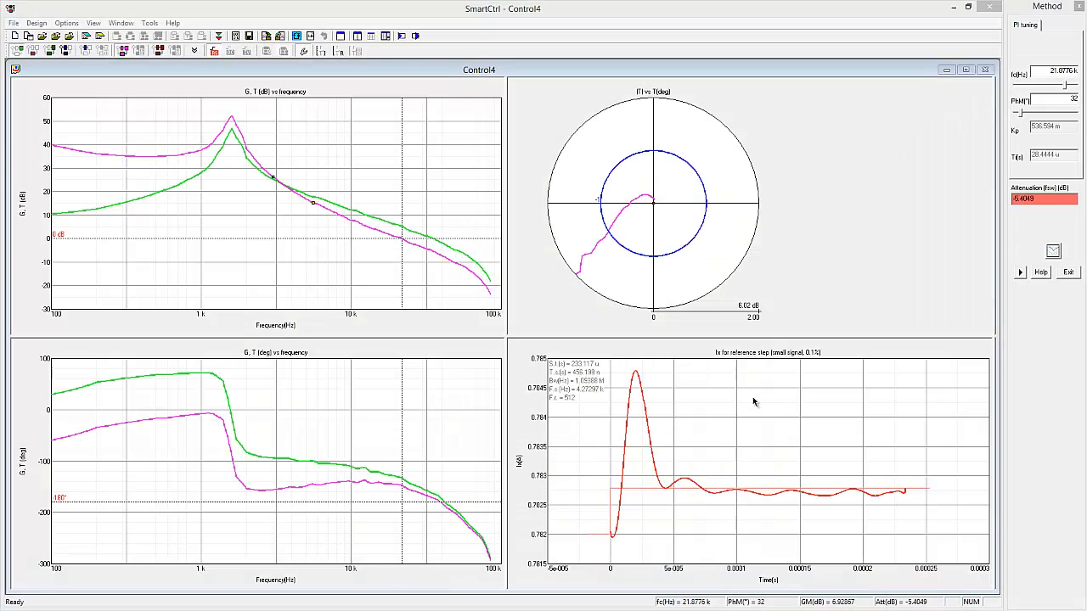
- Add the closed-loop response to the Bode plots and move the solution map's operating point to 12.2503 kHz with a 57.754° phase margin
{"action": "left_click_drag", "start_coordinate": [1086, 399], "coordinate": [628, 123]}
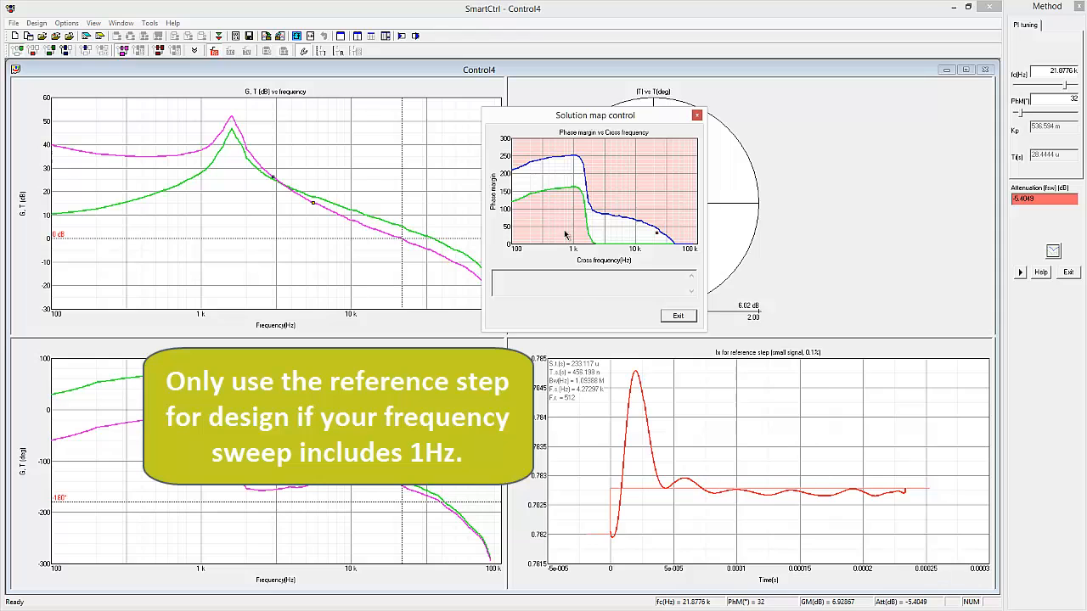
{"action": "left_click_drag", "start_coordinate": [573, 114], "coordinate": [727, 352]}
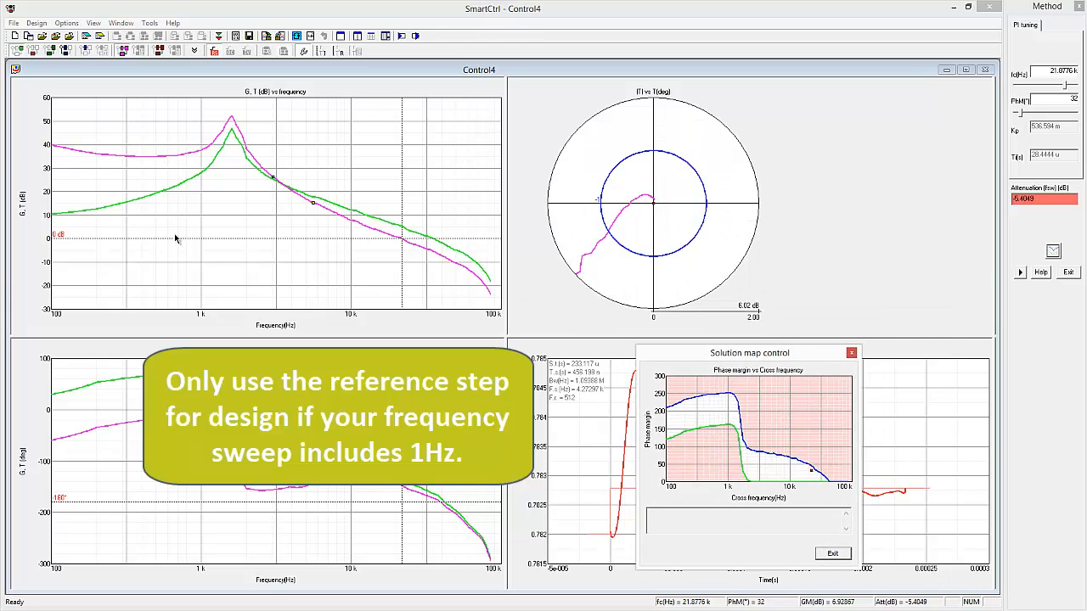
{"action": "left_click", "coordinate": [158, 50]}
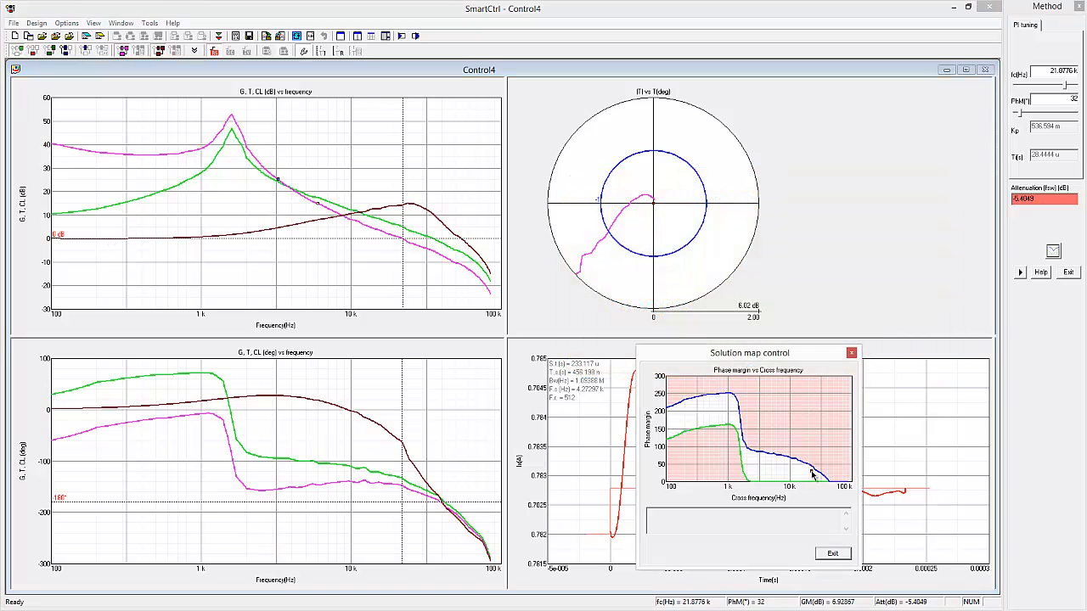
{"action": "left_click_drag", "start_coordinate": [812, 476], "coordinate": [774, 460]}
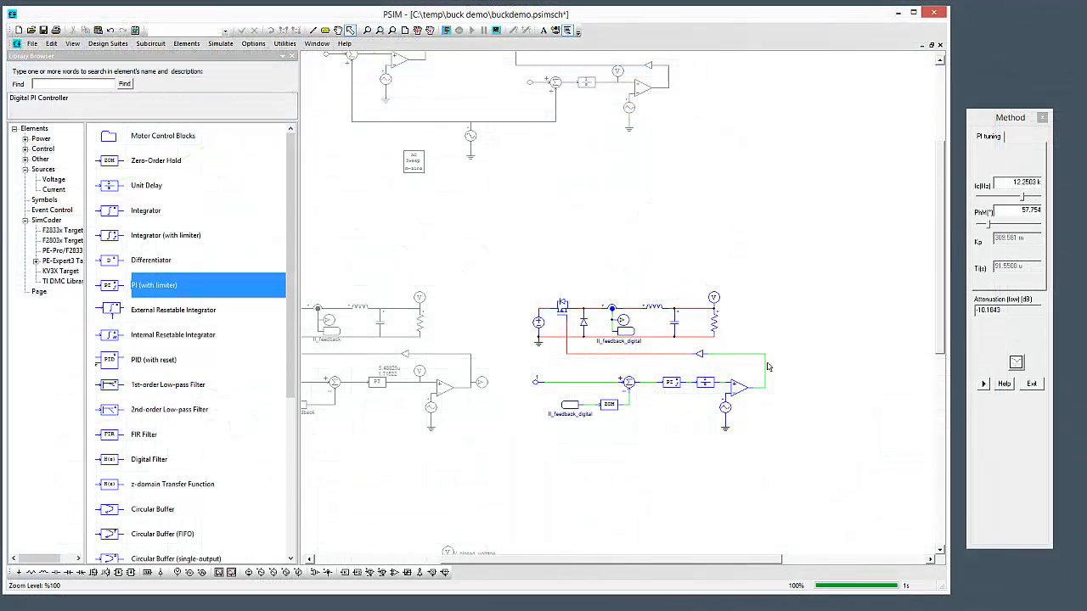
- Switch to SmartCtrl and examine the response plots and solution map of the digitalinner.tro design
{"action": "left_click_drag", "start_coordinate": [1086, 293], "coordinate": [650, 123]}
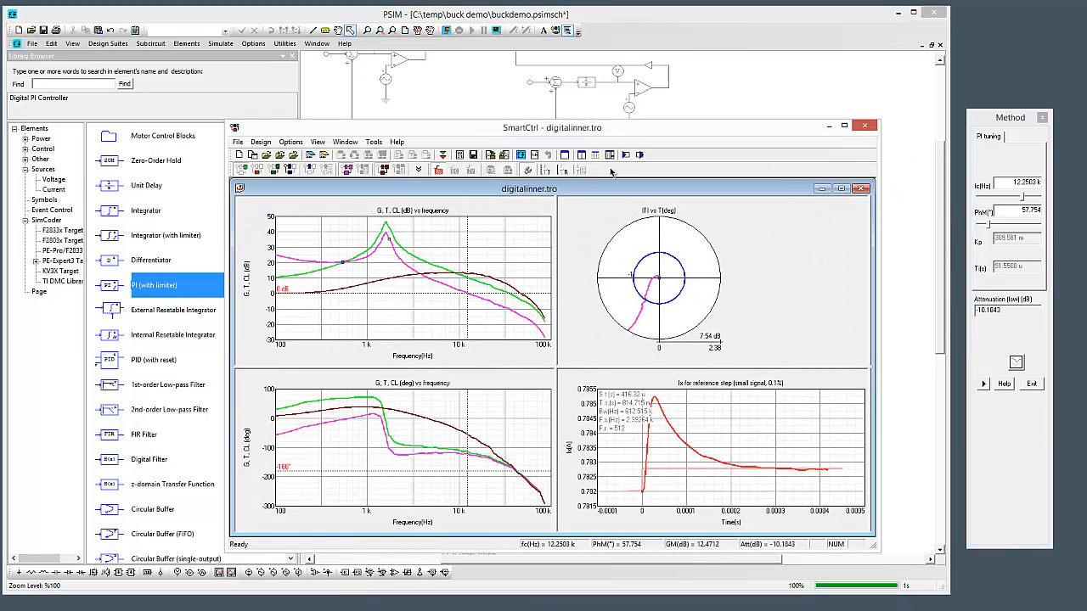
{"action": "left_click", "coordinate": [1016, 362]}
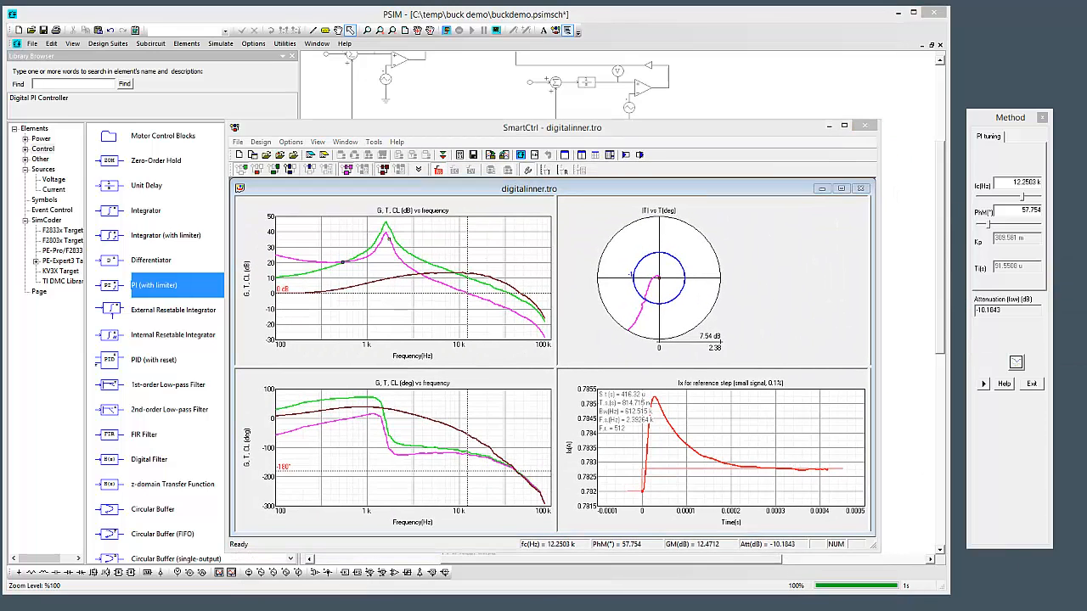
{"action": "left_click_drag", "start_coordinate": [994, 383], "coordinate": [699, 360]}
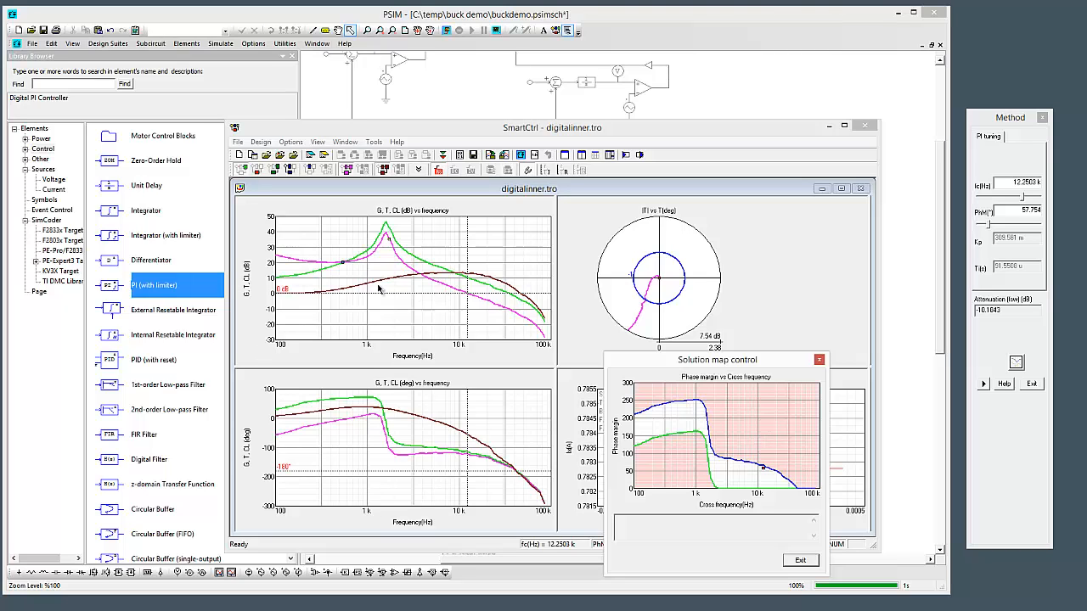
{"action": "left_click_drag", "start_coordinate": [713, 129], "coordinate": [1086, 610]}
{"action": "left_click_drag", "start_coordinate": [761, 363], "coordinate": [1086, 610]}
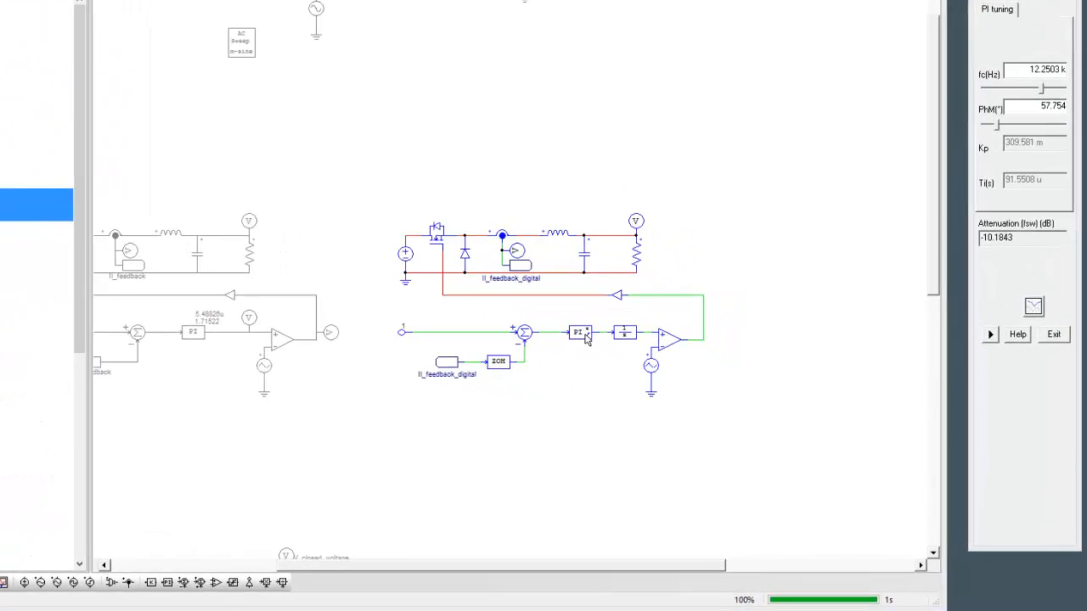
- In PSIM, check the digital PI controller's gain, time constant and sampling frequency against the tuned Kp and Ti
{"action": "double_click", "coordinate": [583, 333]}
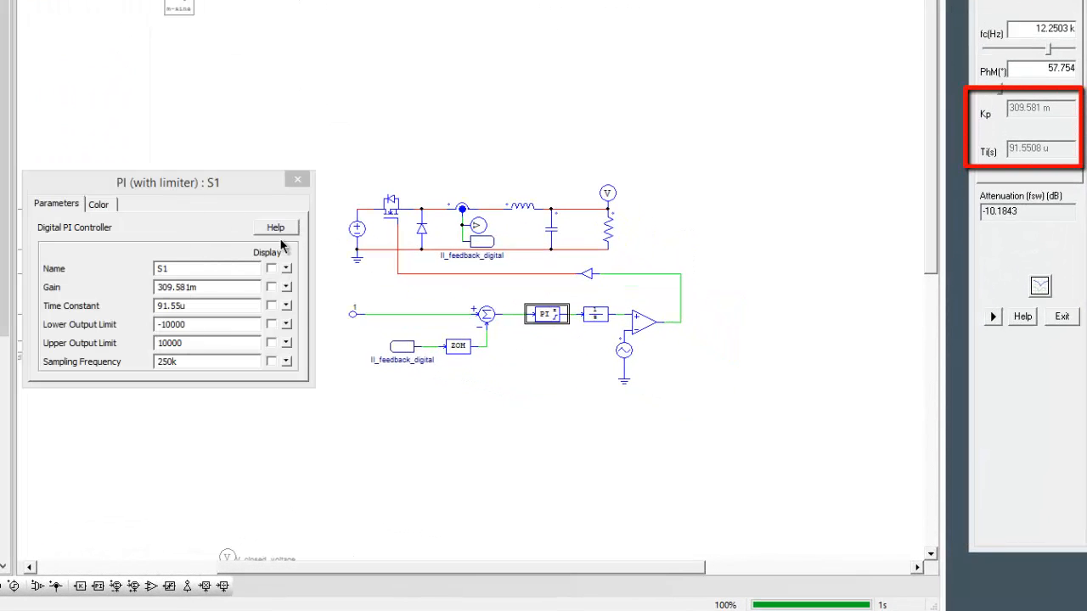
{"action": "double_click", "coordinate": [190, 362]}
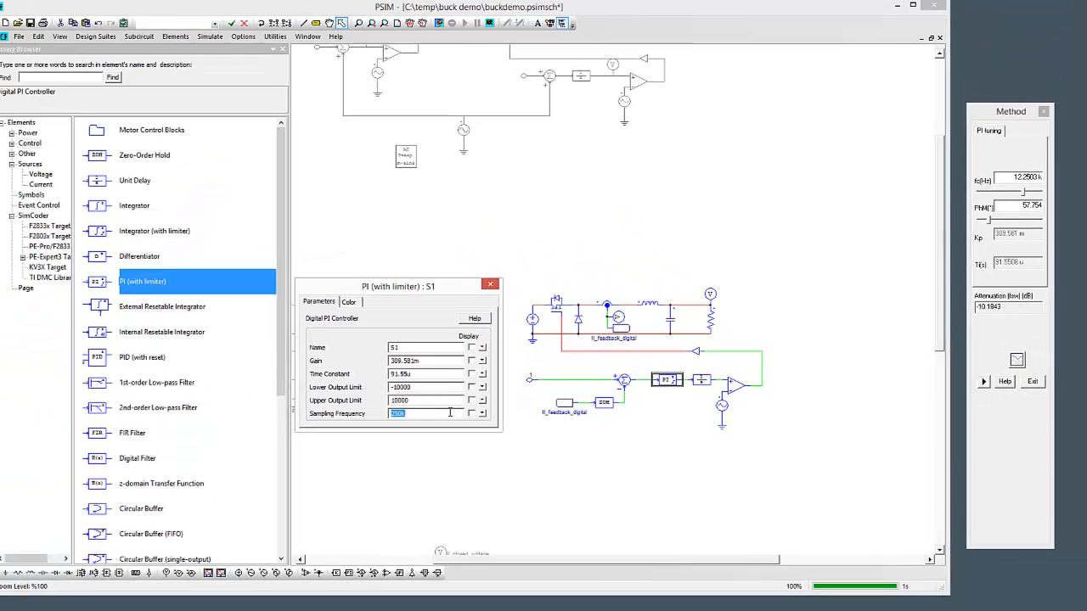
{"action": "left_click", "coordinate": [490, 284]}
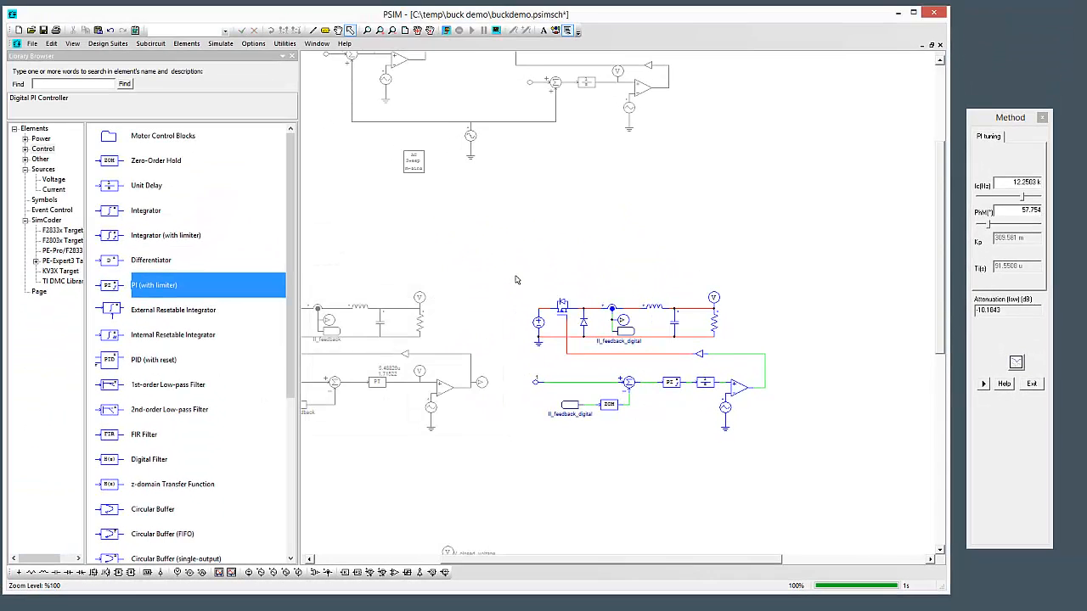
- Run the closed-loop simulation and plot iL_closed_digital and V_closed_digital on separate graphs in Simview
{"action": "left_click", "coordinate": [447, 30]}
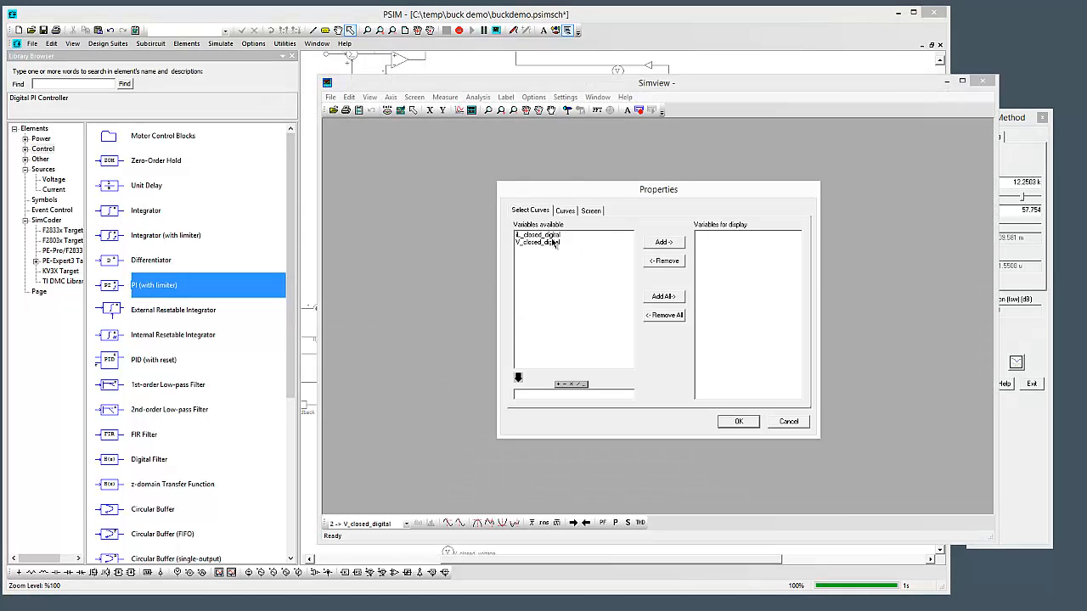
{"action": "left_click", "coordinate": [552, 235]}
{"action": "double_click", "coordinate": [551, 235]}
{"action": "left_click", "coordinate": [746, 422]}
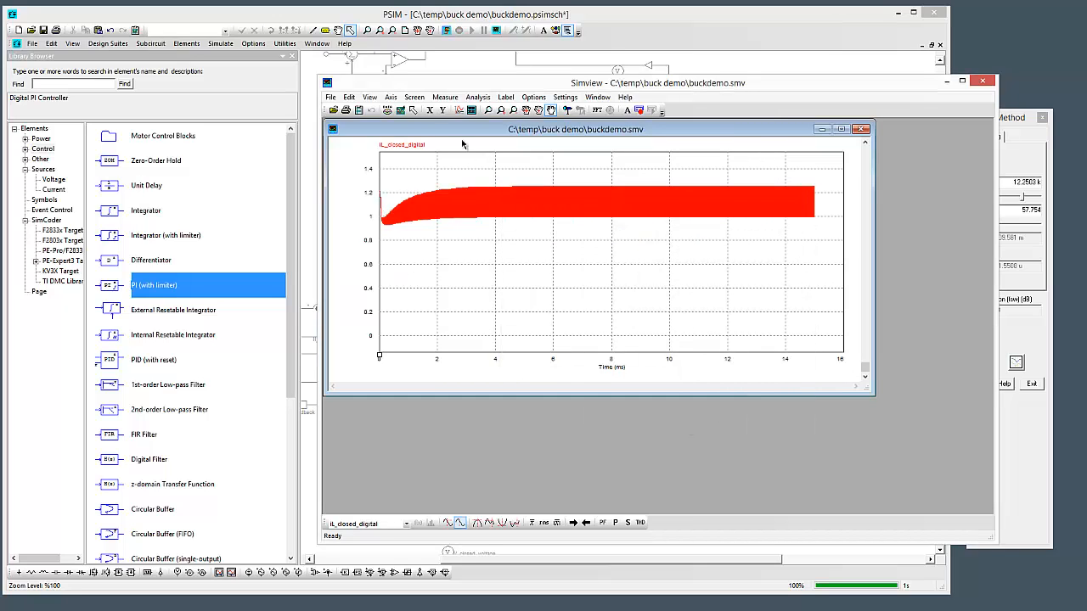
{"action": "left_click", "coordinate": [472, 111]}
{"action": "double_click", "coordinate": [535, 242]}
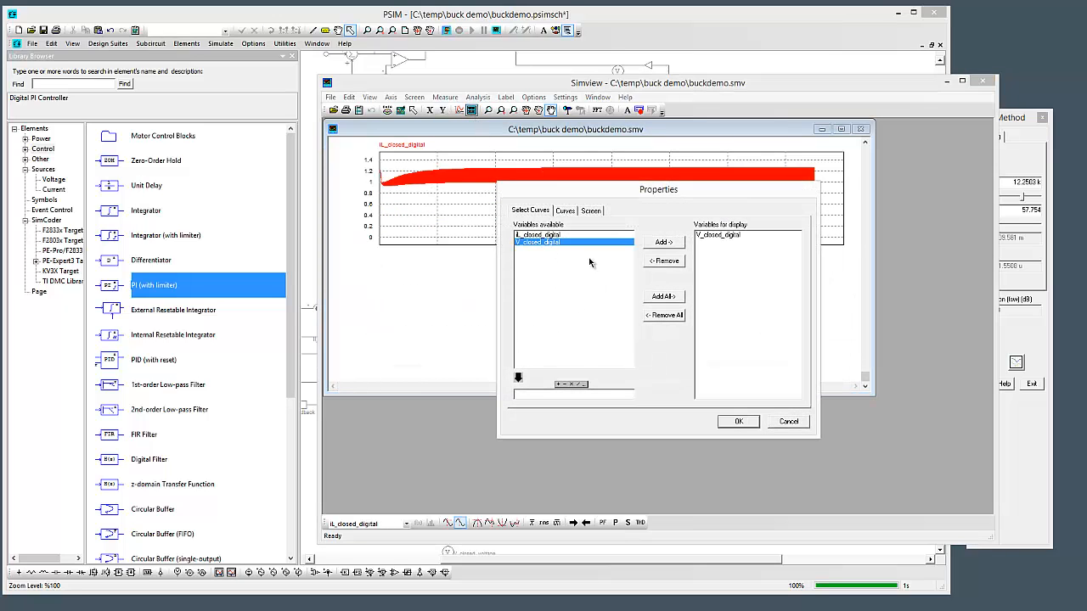
{"action": "left_click", "coordinate": [737, 422]}
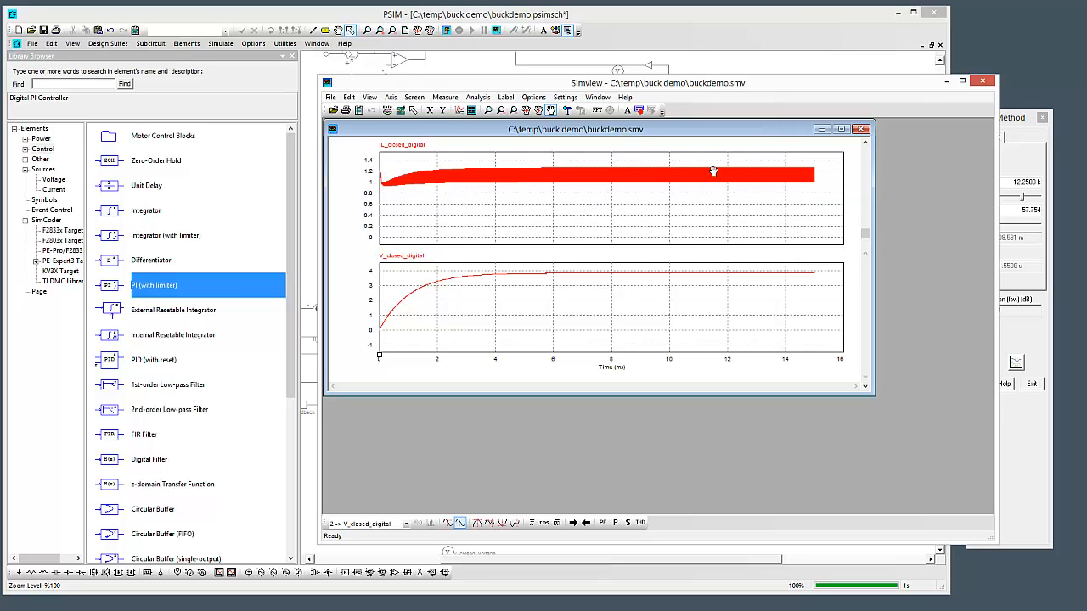
- Return to PSIM, open the s2z Converter over the schematic and select the Proportional-Integral s-domain function
{"action": "left_click", "coordinate": [767, 56]}
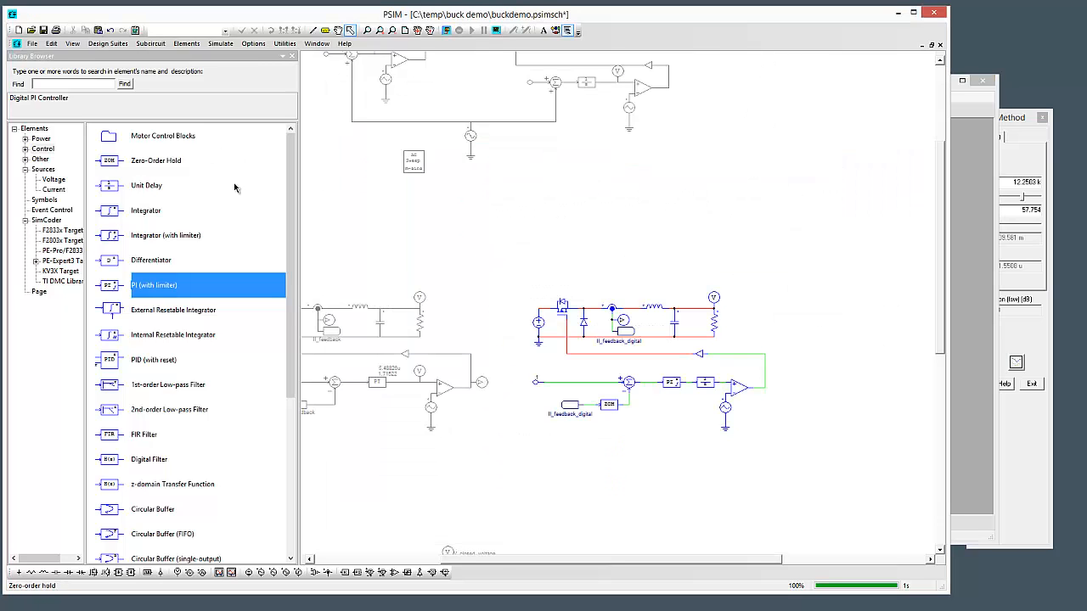
{"action": "left_click", "coordinate": [284, 44]}
{"action": "left_click", "coordinate": [337, 68]}
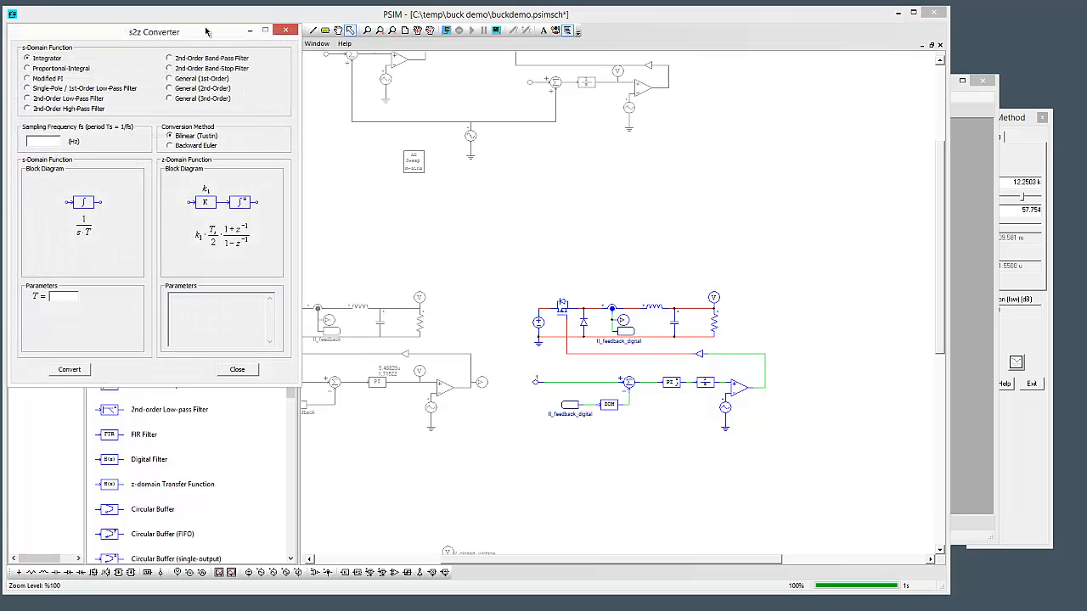
{"action": "left_click_drag", "start_coordinate": [205, 32], "coordinate": [669, 111]}
{"action": "left_click", "coordinate": [512, 150]}
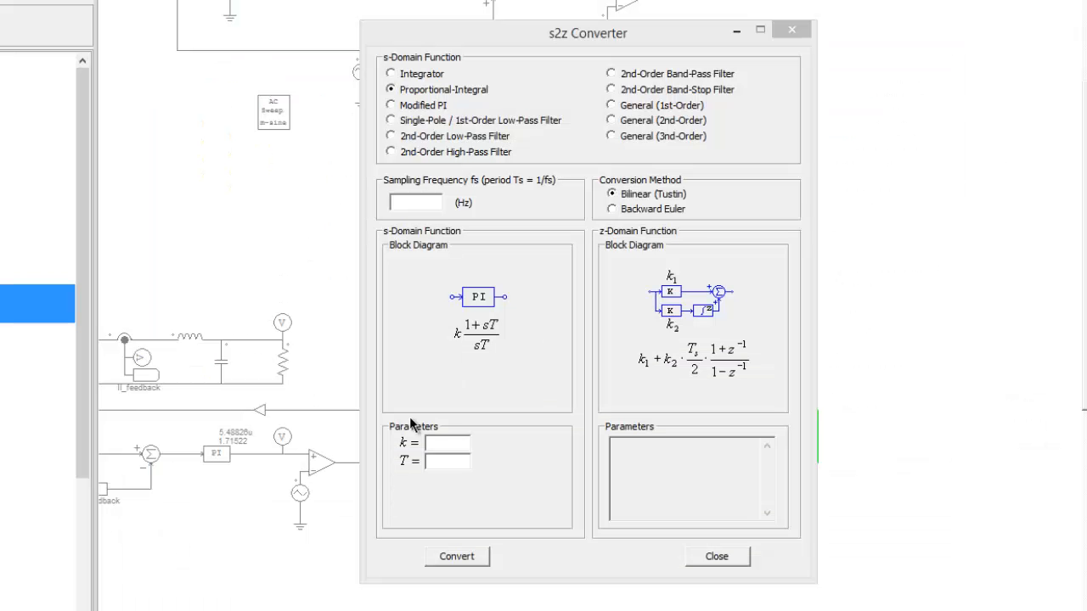
- Convert the PI with k 309.581m, T 91.55u and 250k Hz sampling using Bilinear, switch the method to Backward Euler, and close the converter
{"action": "left_click", "coordinate": [450, 441]}
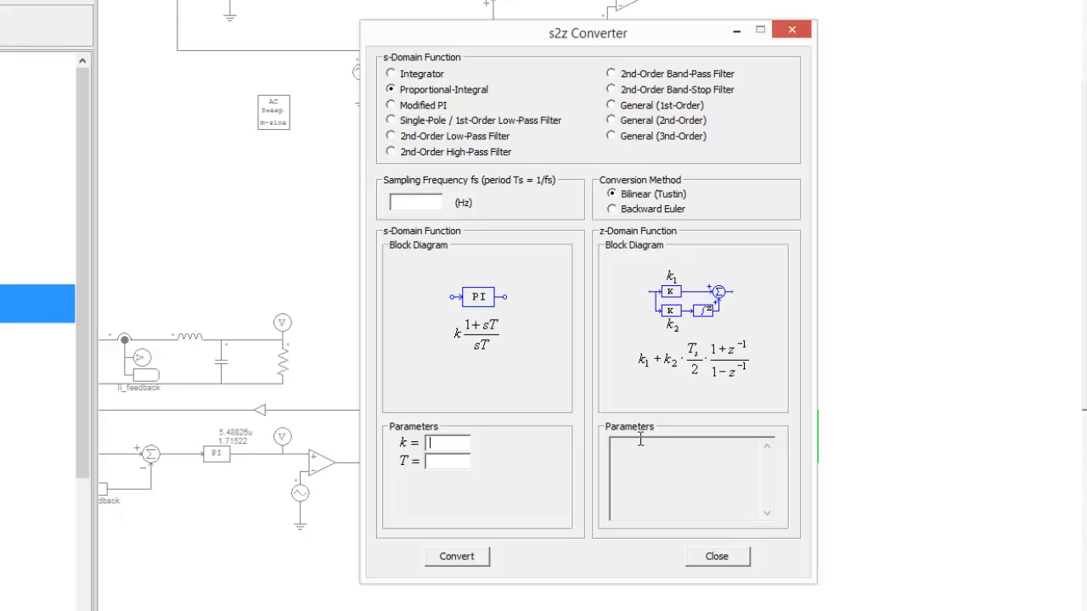
{"action": "type", "text": "309.581m"}
{"action": "left_click", "coordinate": [641, 439]}
{"action": "left_click", "coordinate": [431, 462]}
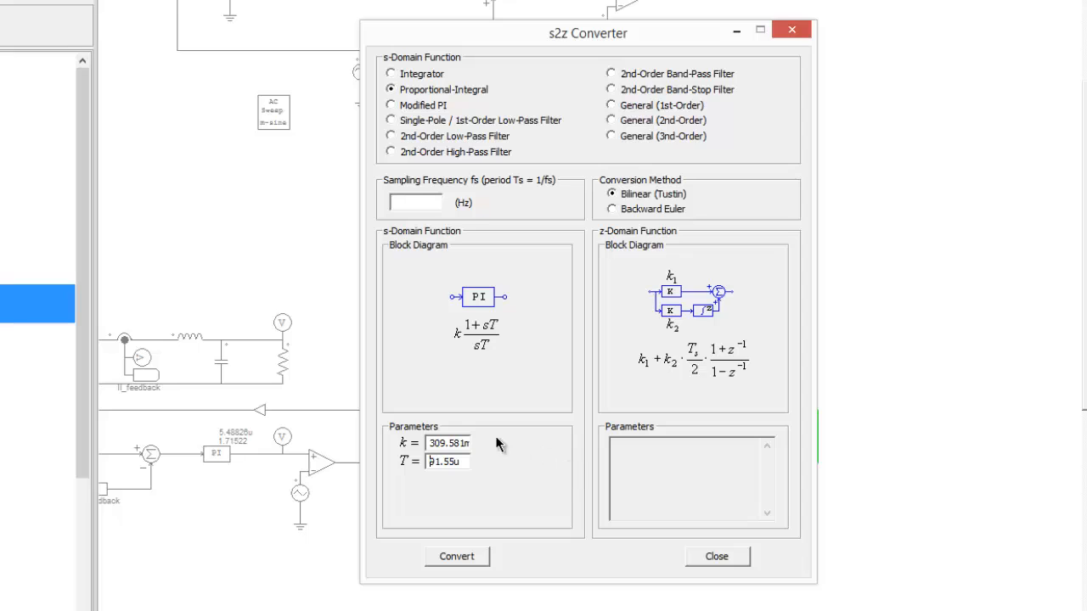
{"action": "left_click", "coordinate": [396, 201]}
{"action": "left_click", "coordinate": [456, 556]}
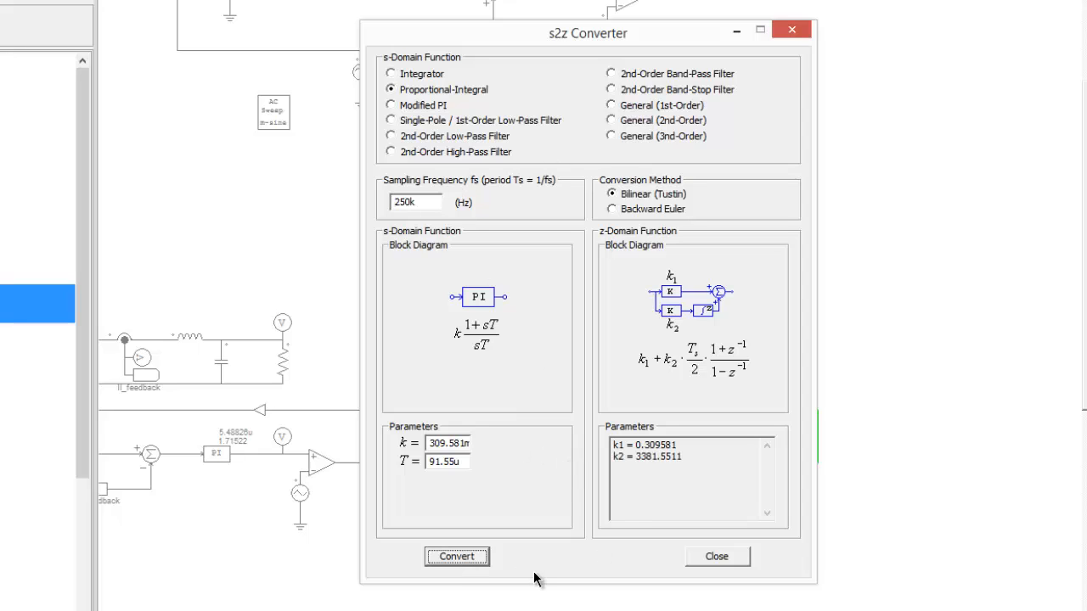
{"action": "left_click", "coordinate": [617, 208]}
{"action": "left_click", "coordinate": [788, 32]}
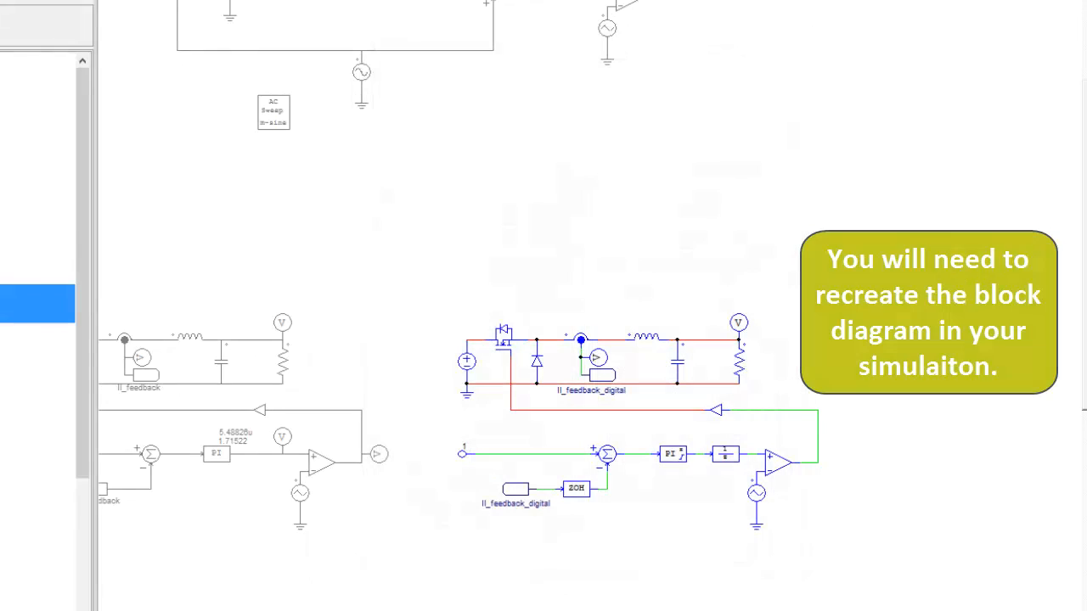
- Open the help page for the digital PI (with limiter) block from its parameters
{"action": "double_click", "coordinate": [670, 454]}
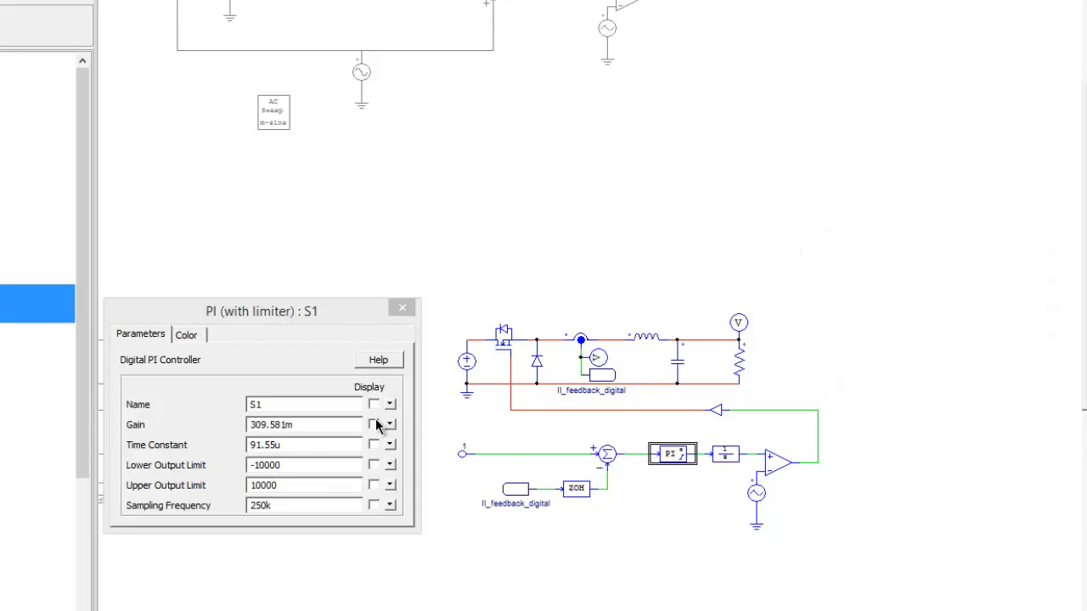
{"action": "left_click", "coordinate": [387, 363]}
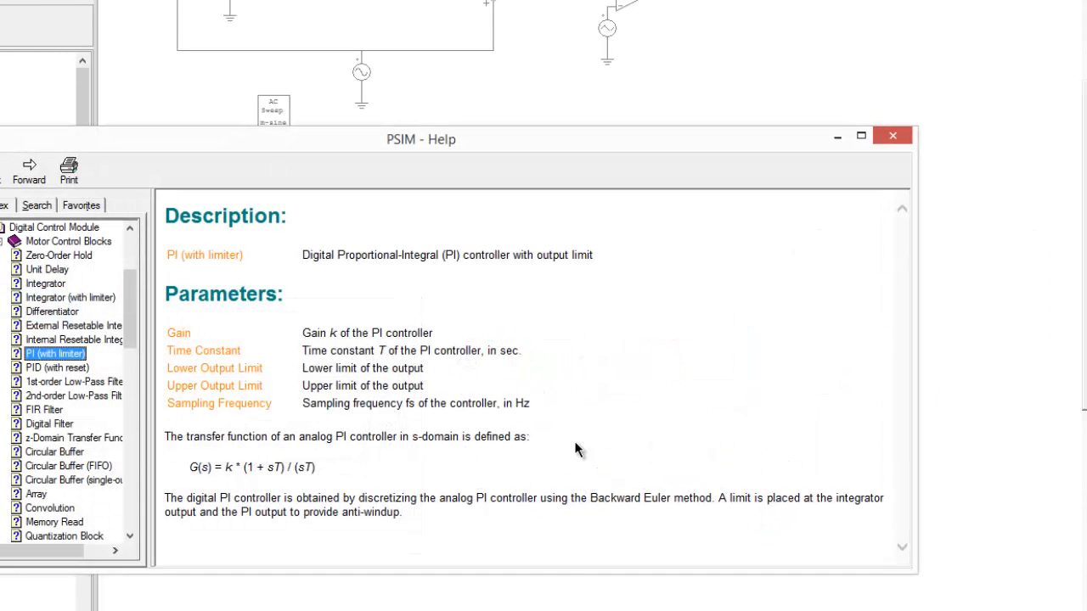